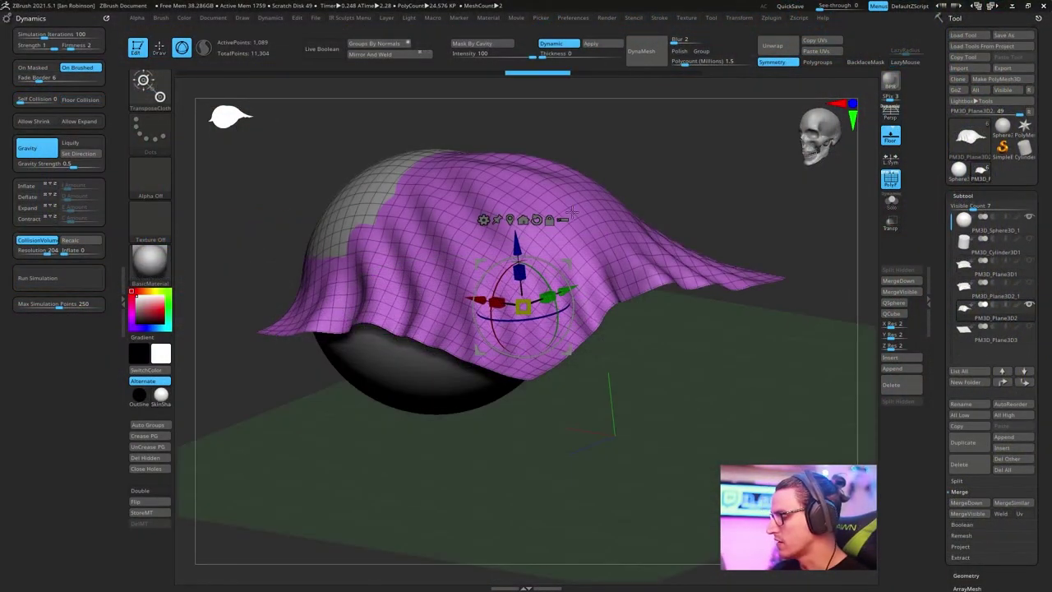
Step: Pull the unmasked part of the purple cloth downward over the sphere with the TransposeCloth brush
drag(517, 244, 532, 407)
drag(495, 470, 418, 460)
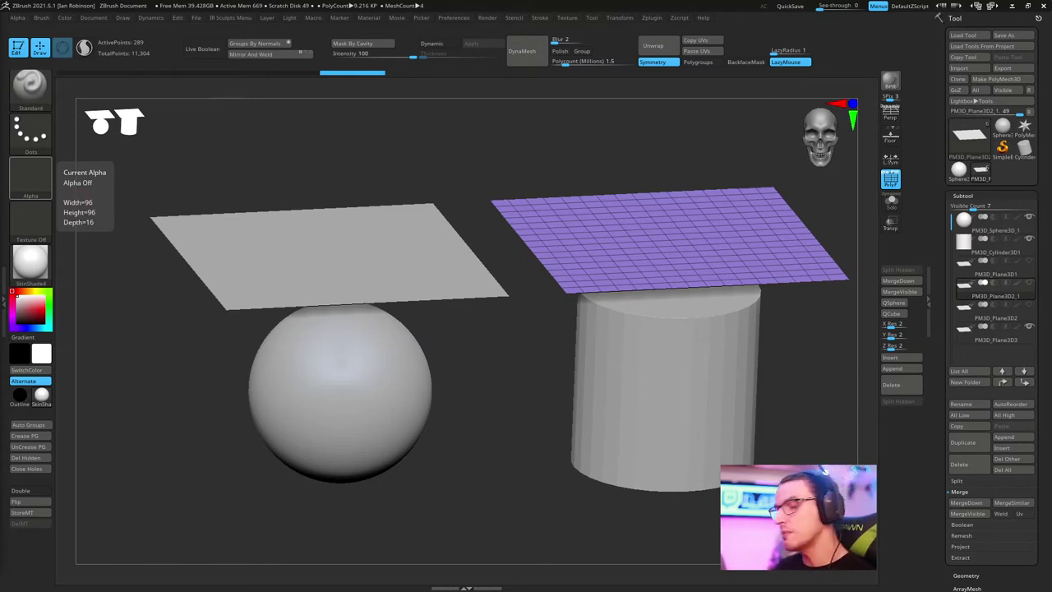
Step: Inspect the plane above the cylinder and compare its active point count with that of the denser plane PM3D_Plane3D1
drag(82, 221, 90, 236)
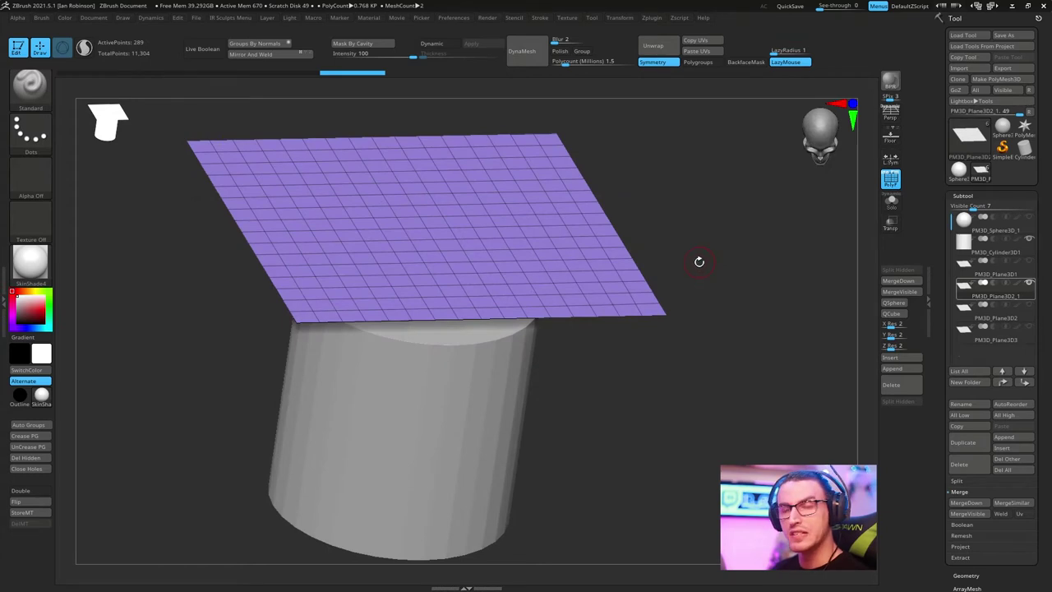
drag(692, 251, 690, 246)
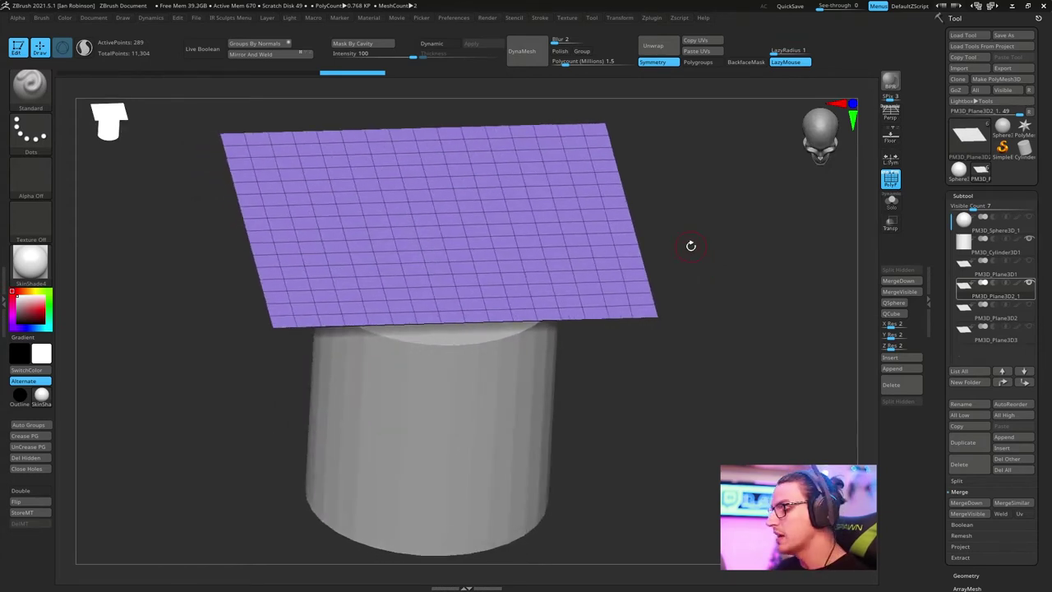
drag(690, 244, 701, 176)
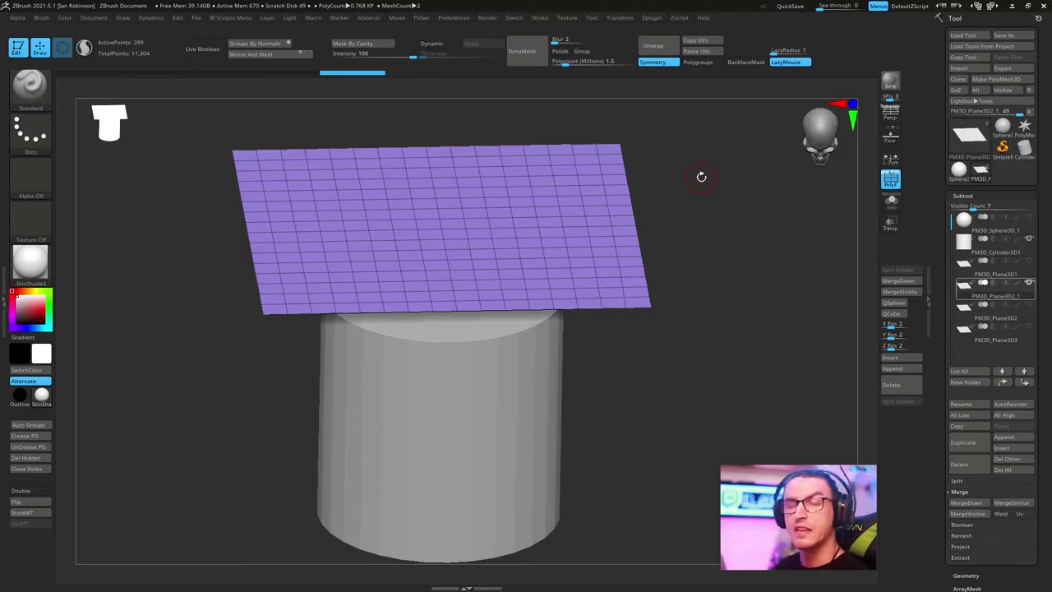
drag(700, 173, 578, 141)
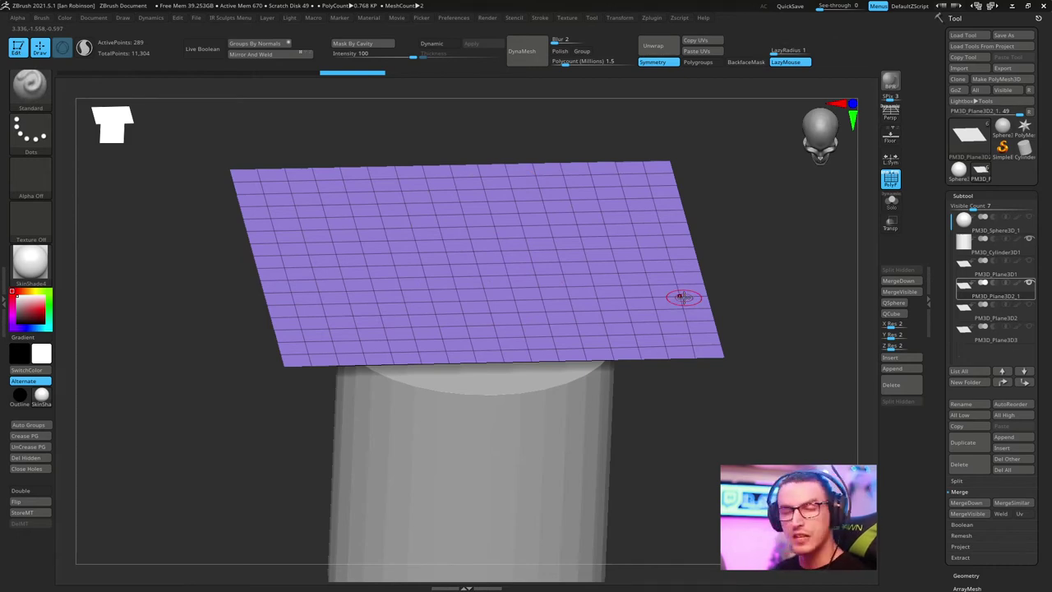
mouse_move(723, 237)
mouse_down()
mouse_move(732, 232)
mouse_move(715, 232)
mouse_move(719, 217)
mouse_up()
key(Up)
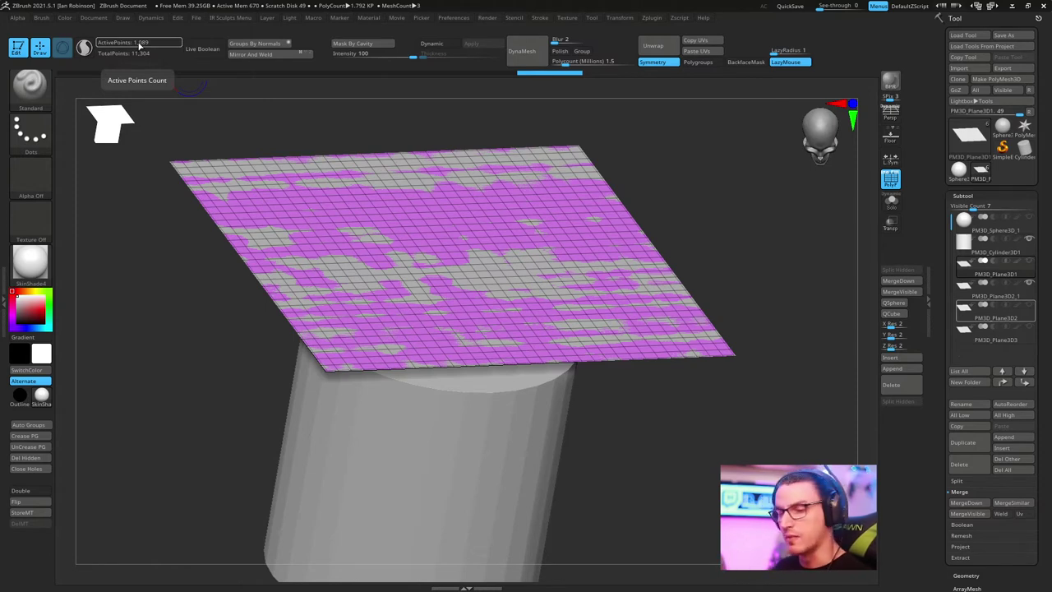
key(Down)
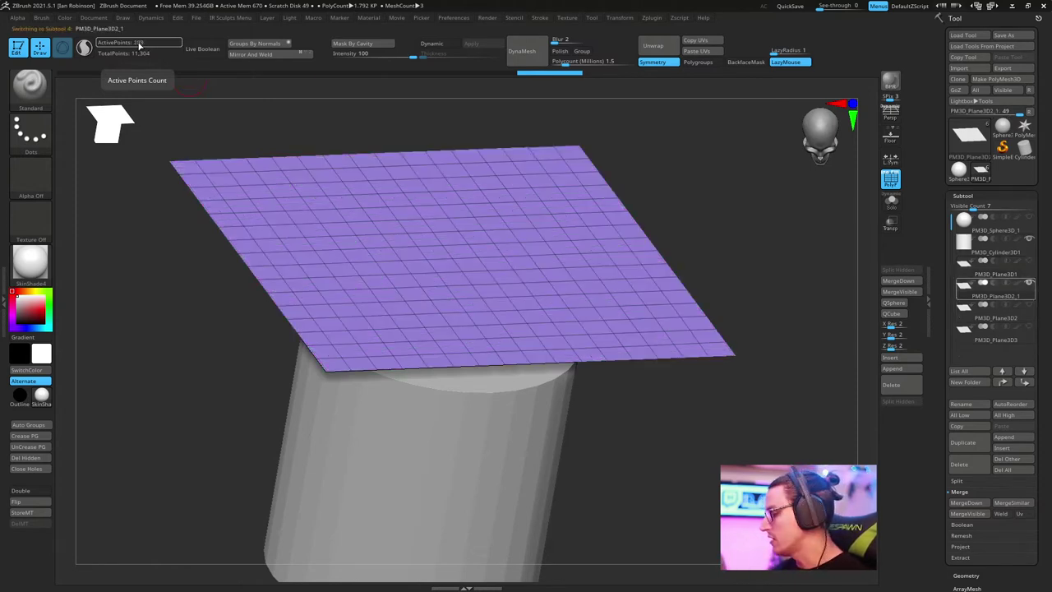
drag(702, 179, 700, 201)
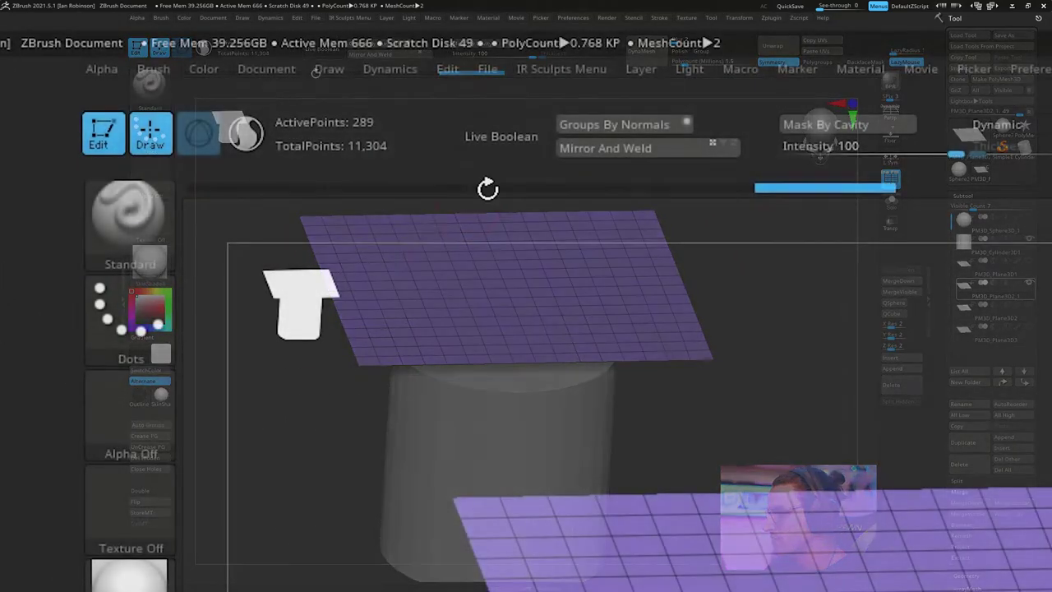
Step: Dock the Dynamics palette beside the canvas so its simulation settings stay open
click(167, 20)
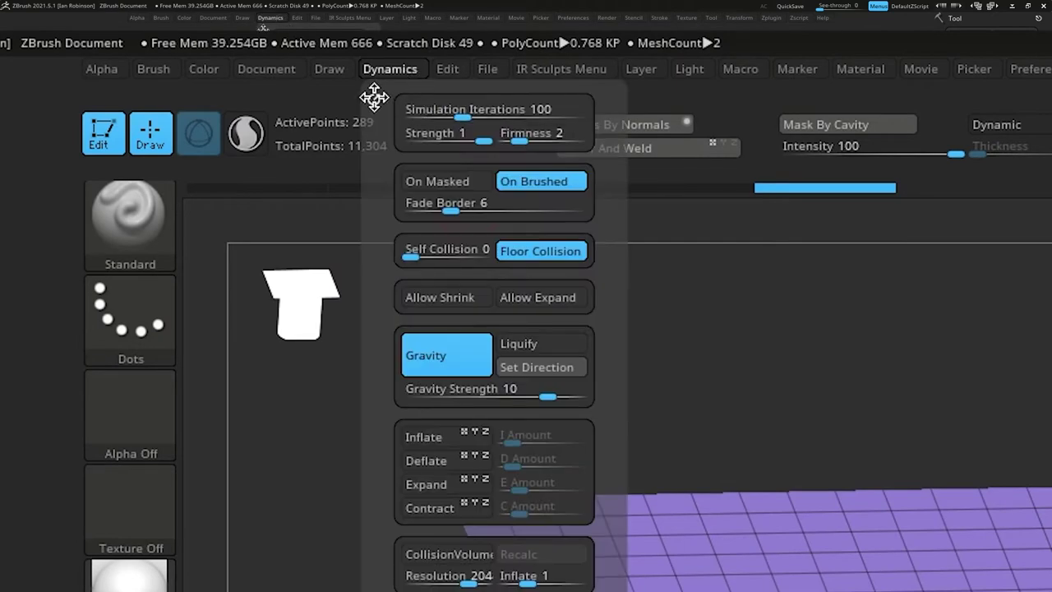
drag(374, 99, 0, 156)
drag(50, 128, 57, 119)
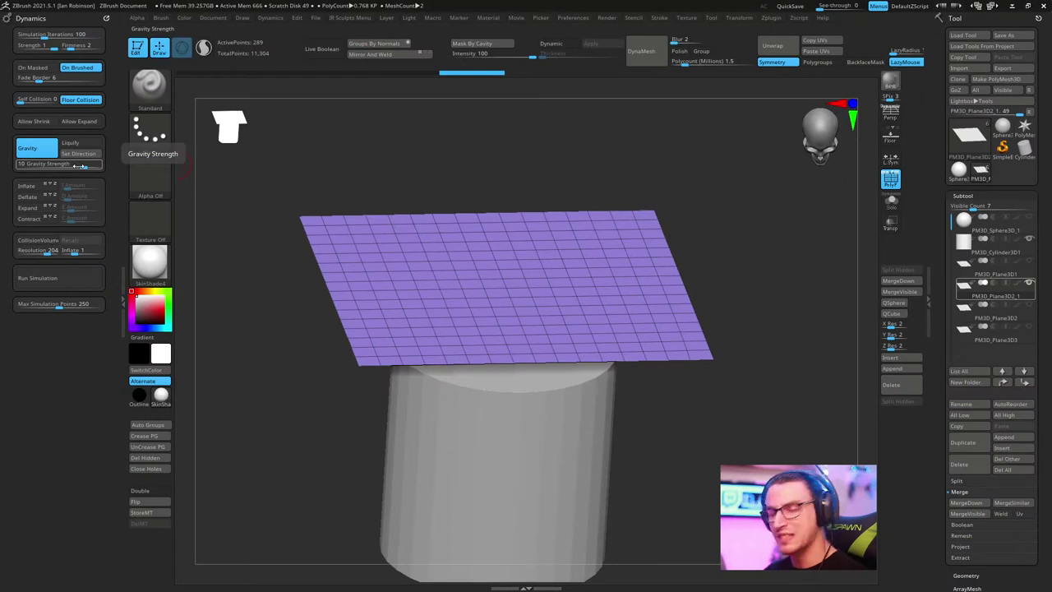
Step: Run the cloth simulation on the plane with Gravity Strength 10 and no collision volume, stop it and undo the result
click(69, 280)
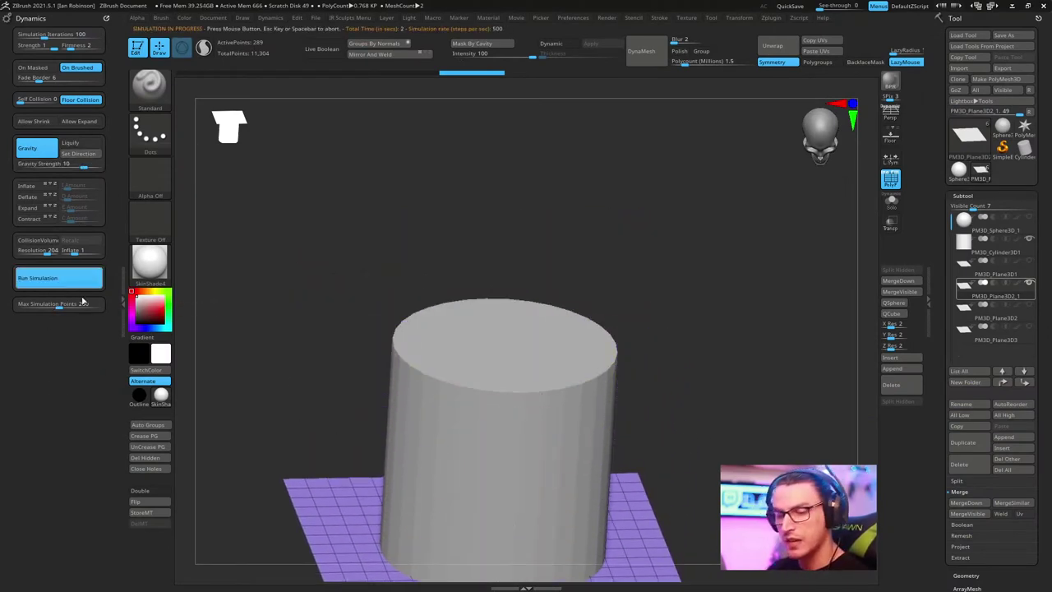
click(67, 285)
key(ctrl+z)
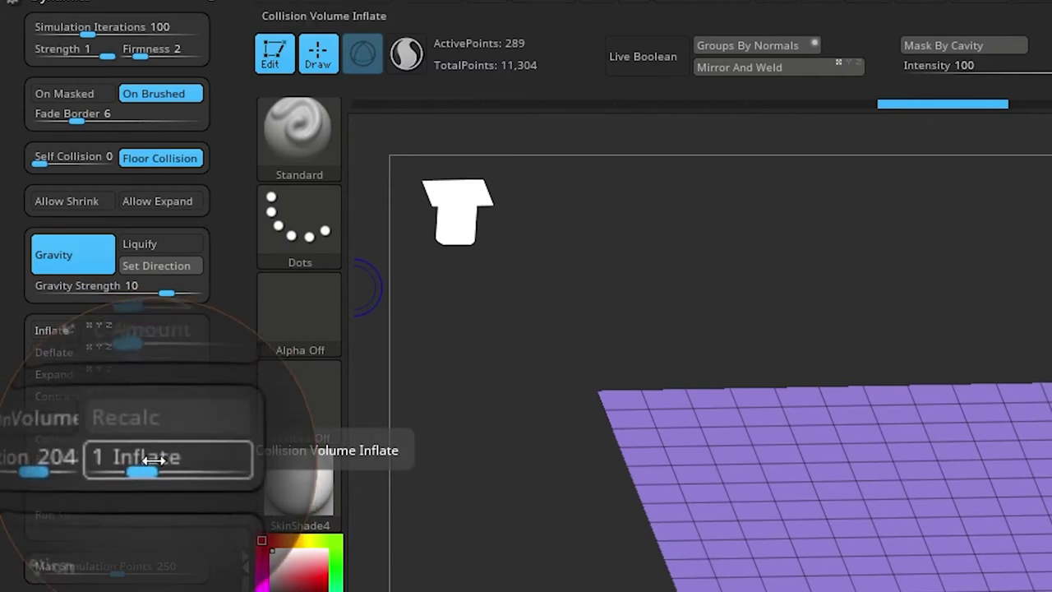
Step: Set the collision volume's Inflate to 0 and Gravity Strength to 0.5, and recalculate the collision volume
drag(146, 467, 110, 460)
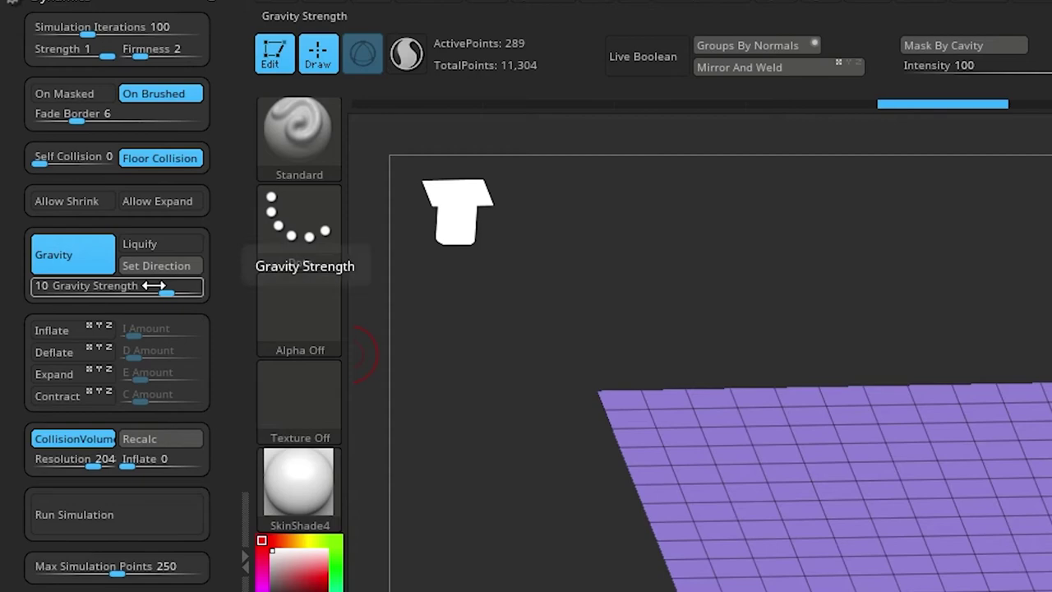
drag(144, 286, 151, 286)
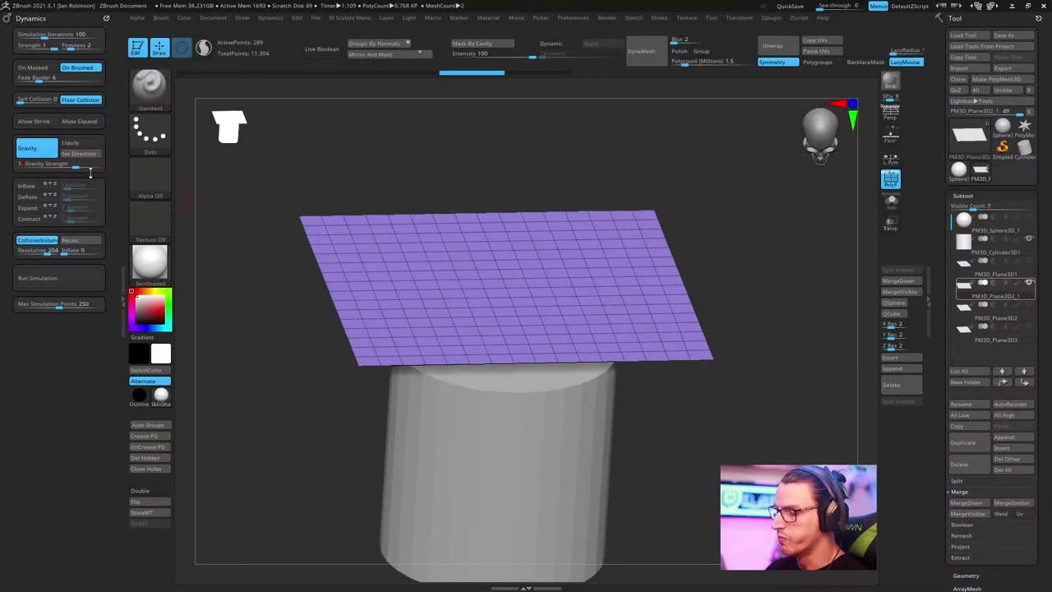
text(0.5)
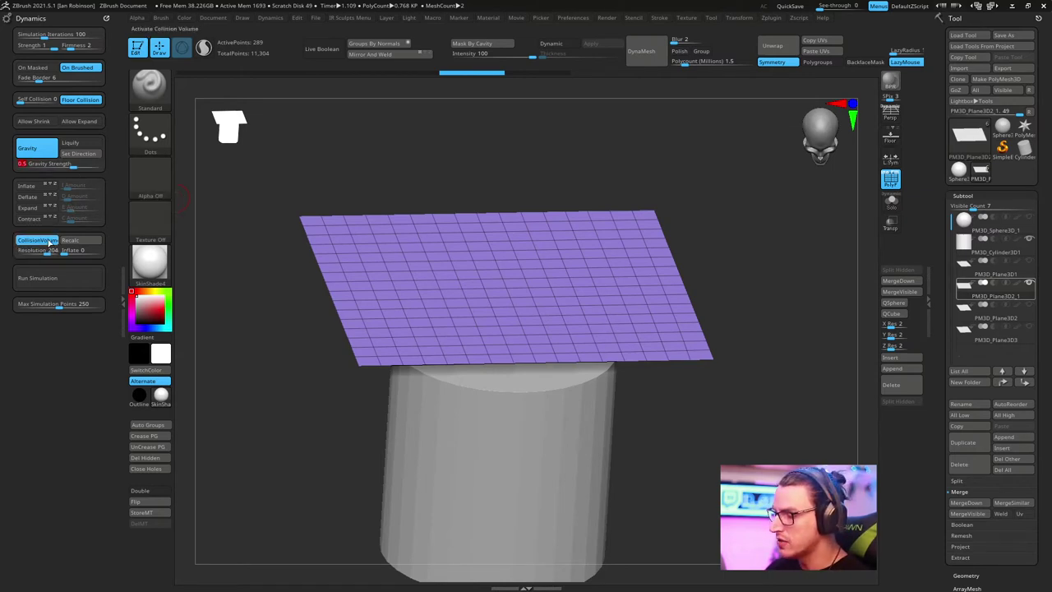
click(92, 241)
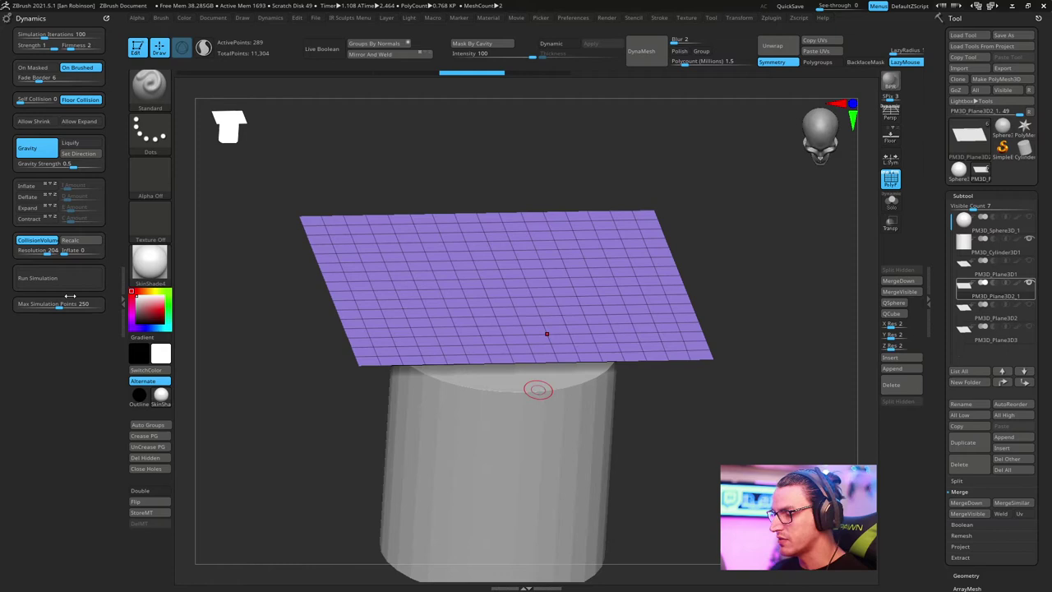
Step: Test the cloth simulation with the cylinder visible and again with it hidden, undoing the draping each time
click(50, 278)
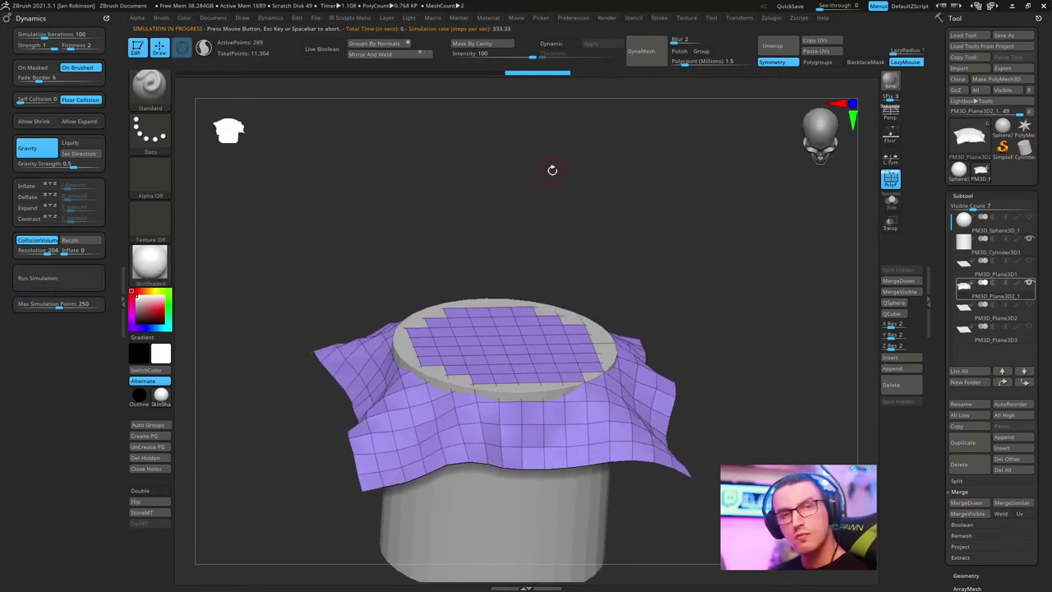
key(ctrl+z)
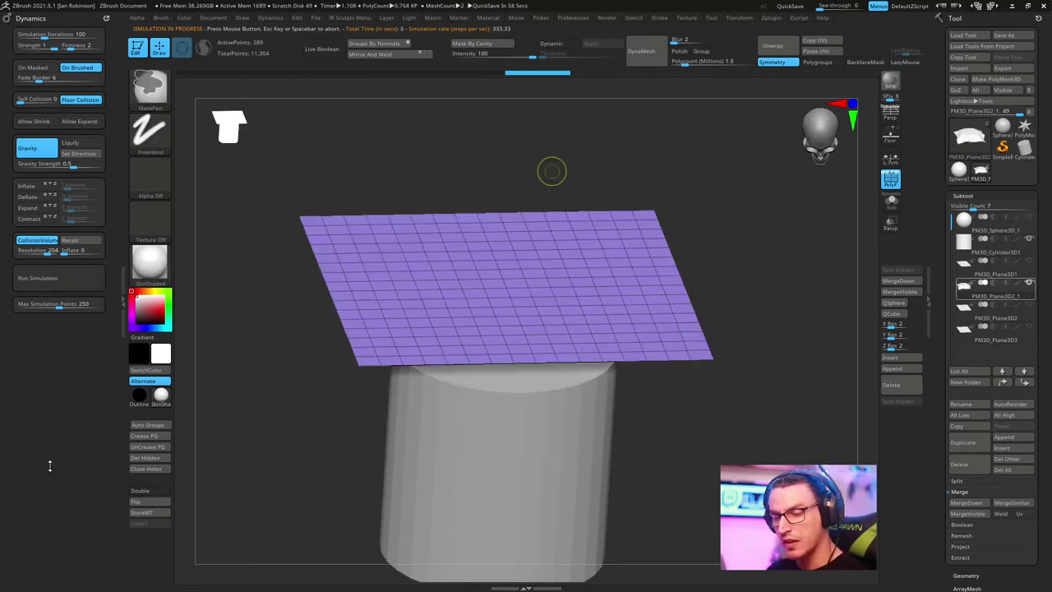
click(1029, 239)
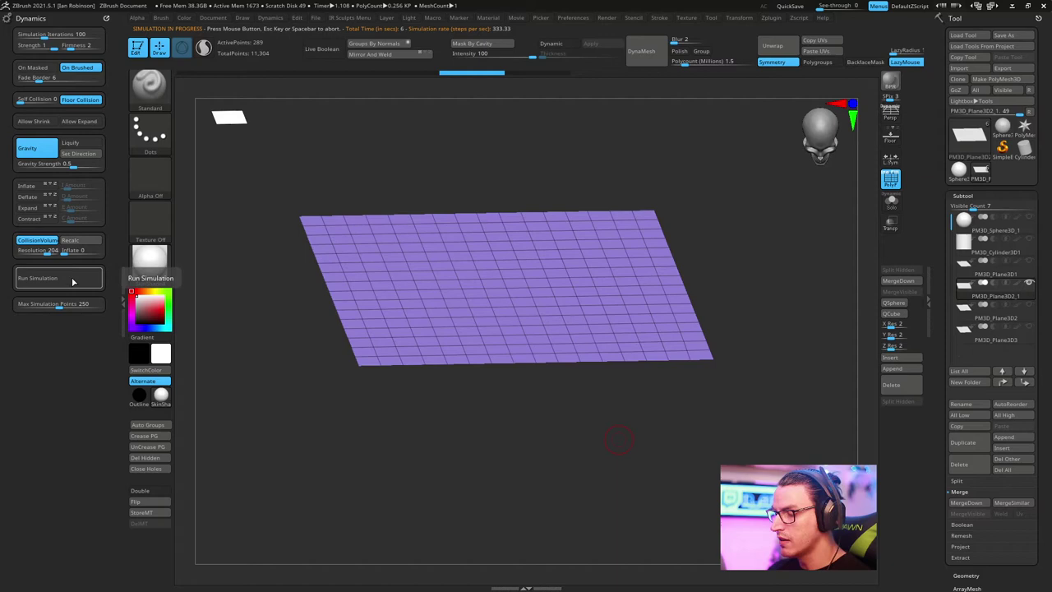
click(73, 280)
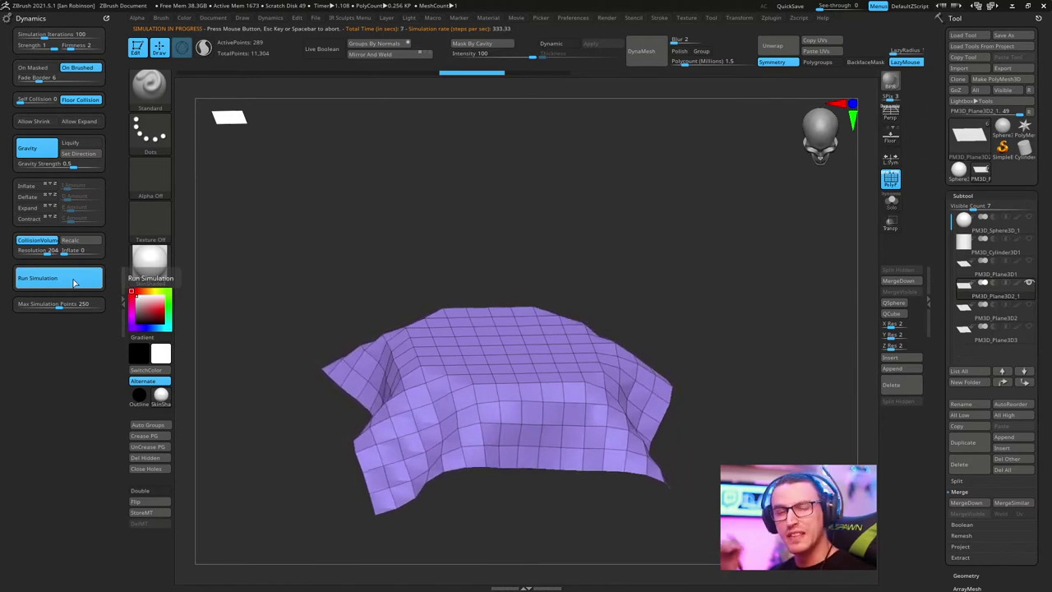
click(283, 236)
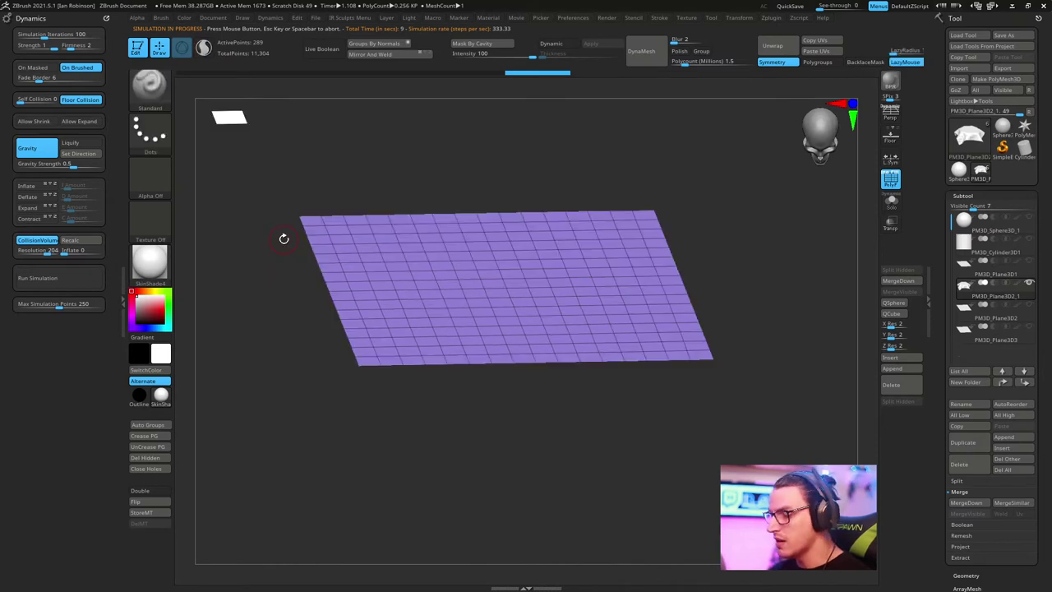
Step: Recalculate the collision volume with the cylinder hidden, and once more with the cylinder shown again
click(88, 239)
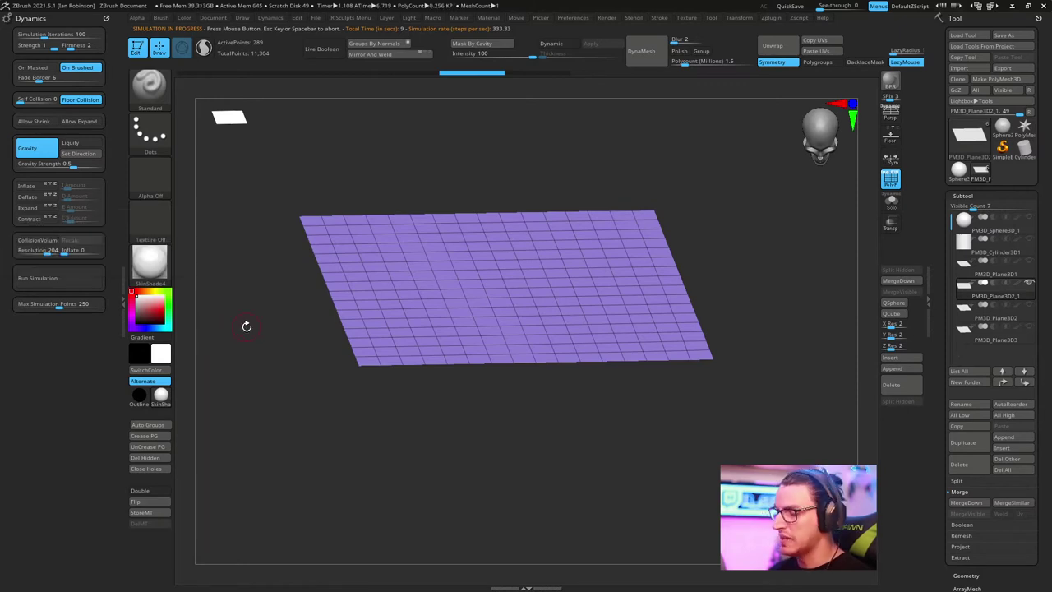
click(1029, 239)
click(71, 240)
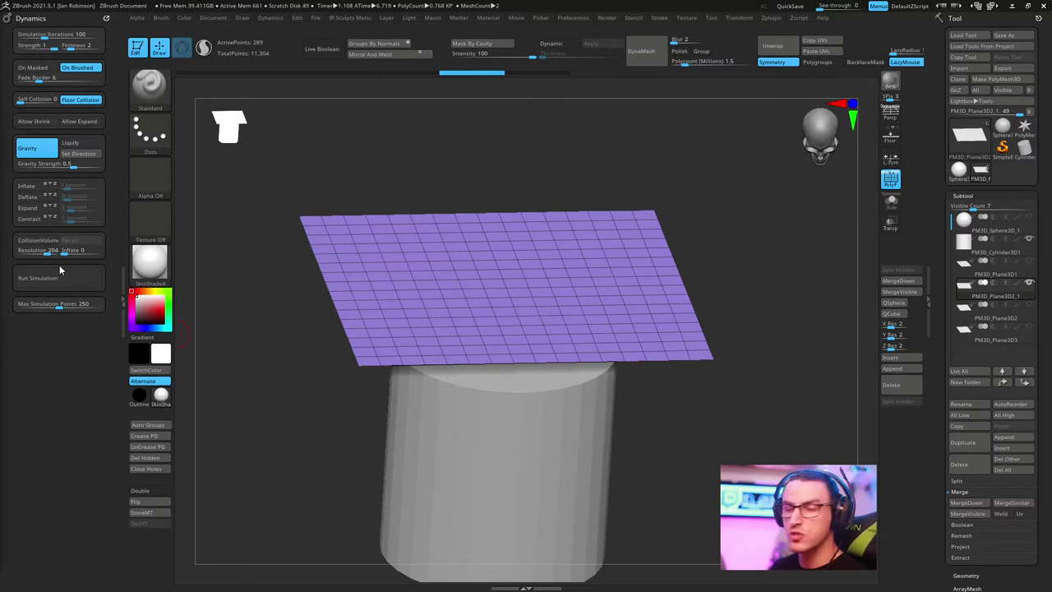
drag(186, 265, 182, 287)
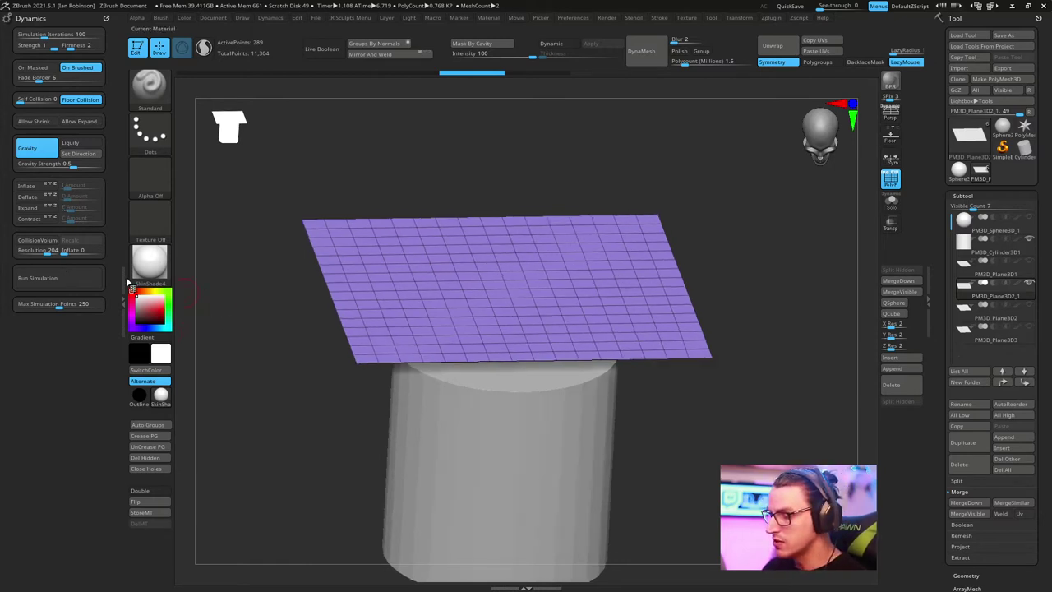
click(78, 241)
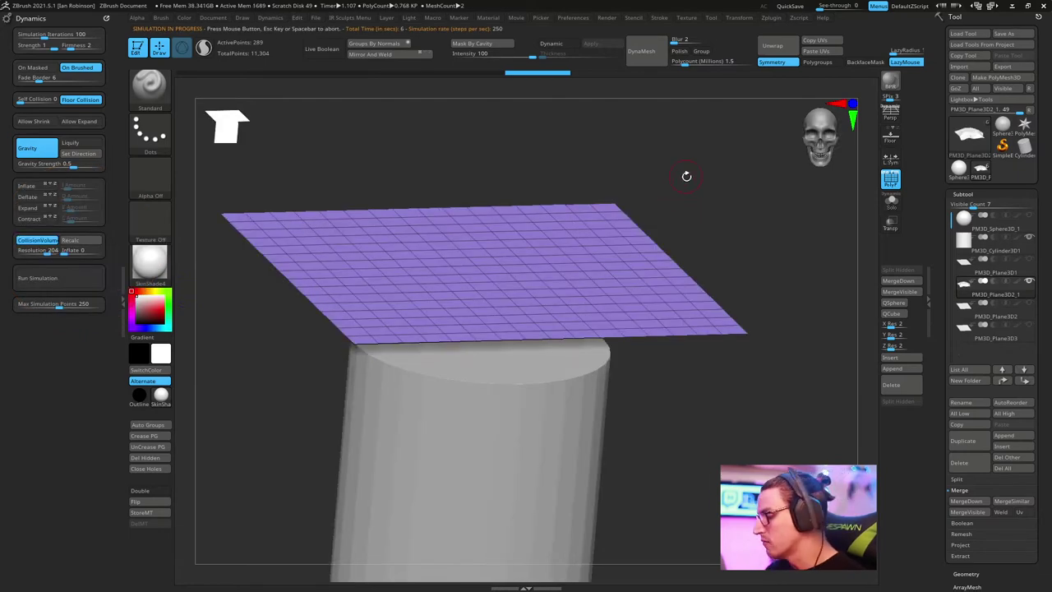
Step: Examine the active point count of the low-resolution plane and compare it with that of PM3D_Plane3D1
drag(756, 212, 749, 210)
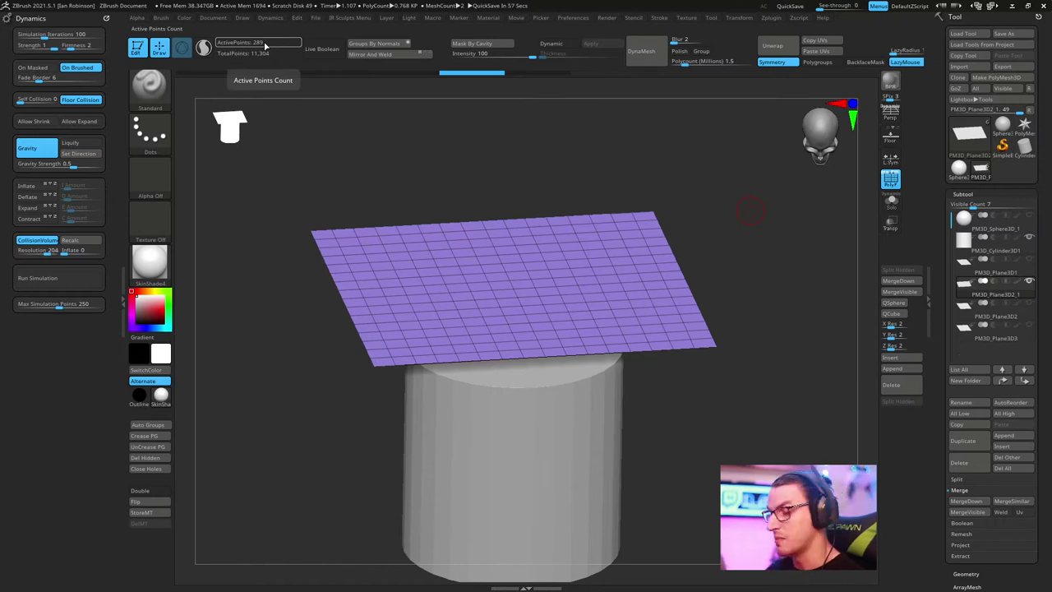
drag(681, 184, 721, 156)
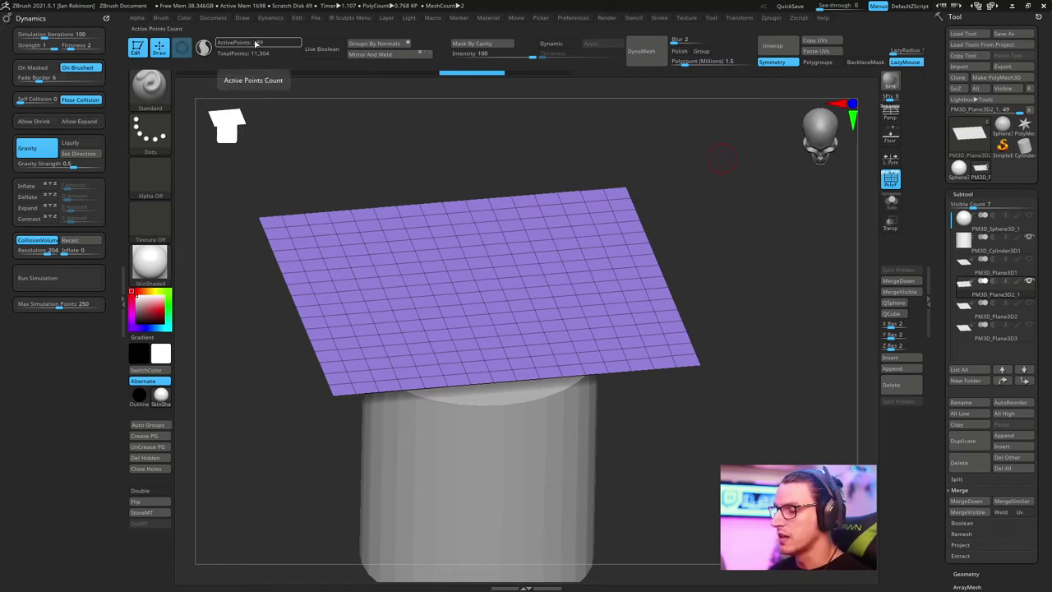
mouse_move(708, 207)
mouse_down()
mouse_move(699, 230)
mouse_move(788, 197)
mouse_move(718, 214)
mouse_up()
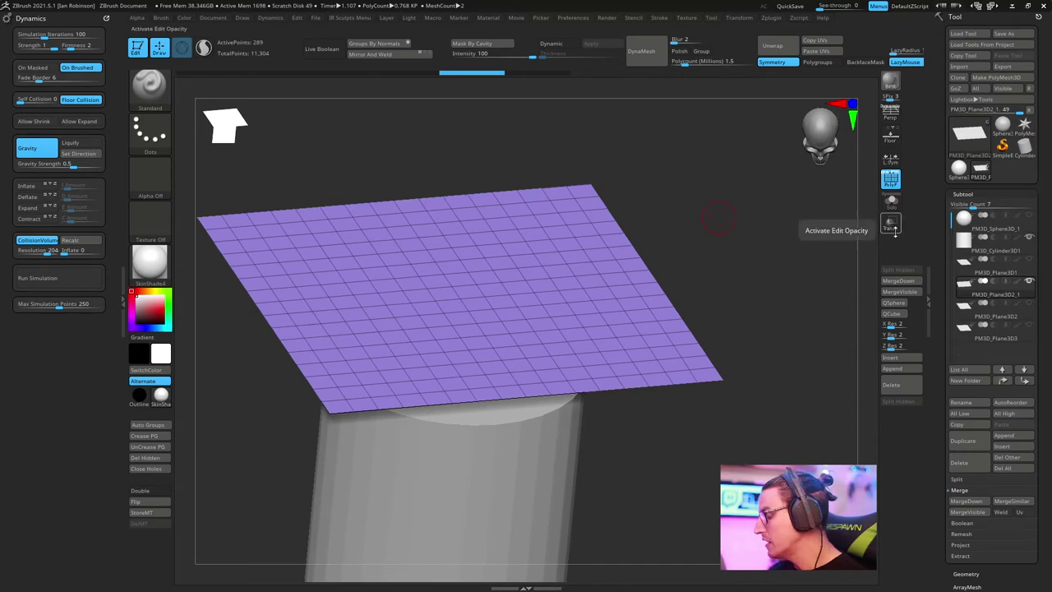
click(996, 267)
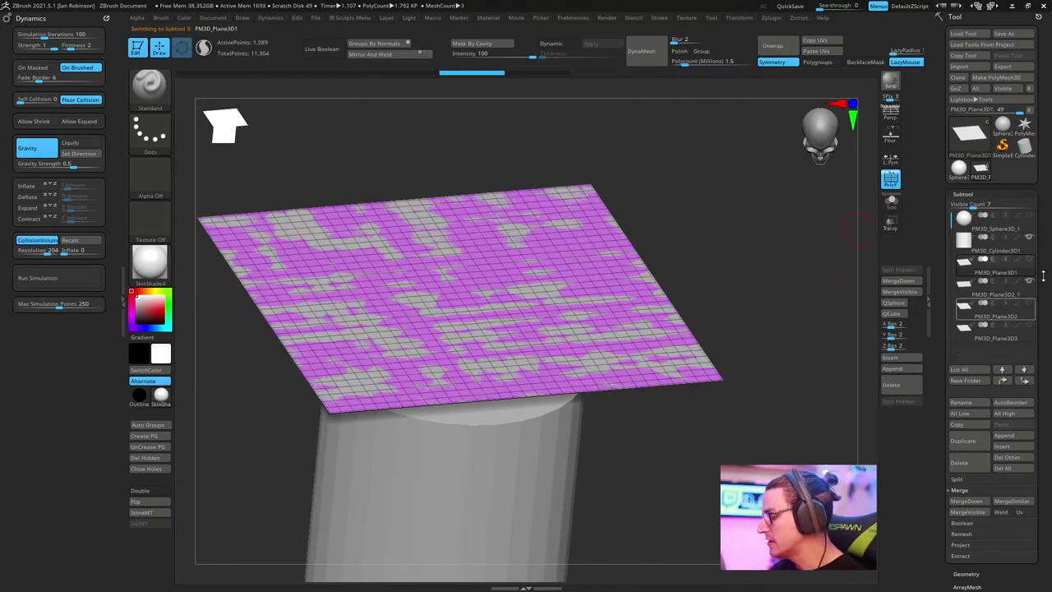
drag(768, 245, 809, 198)
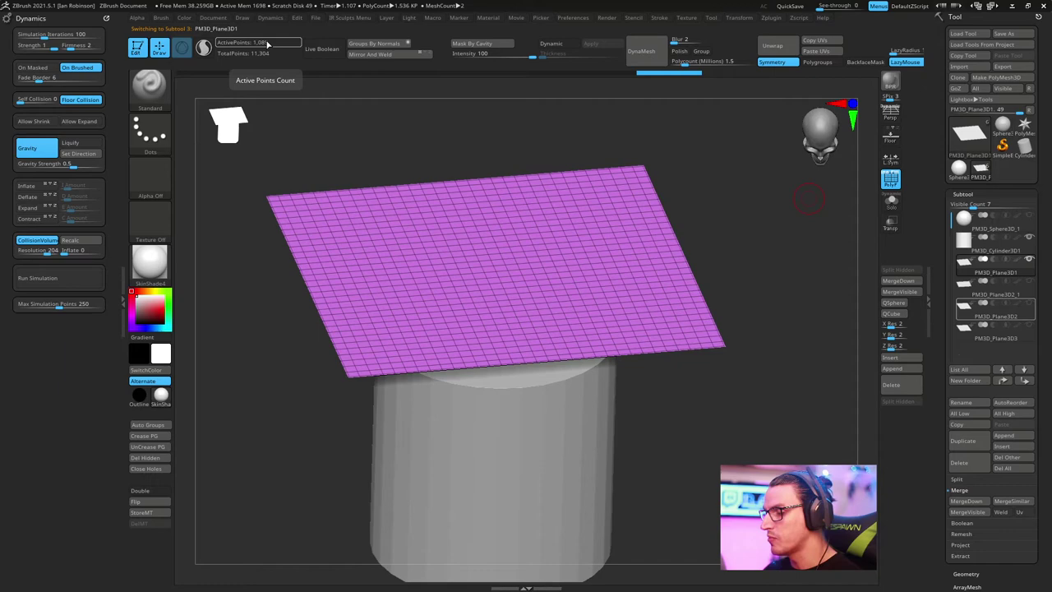
drag(730, 224, 749, 204)
Step: Select and show the low-resolution plane PM3D_Plane3D2_1 above the cylinder, and hide PM3D_Plane3D1
click(992, 293)
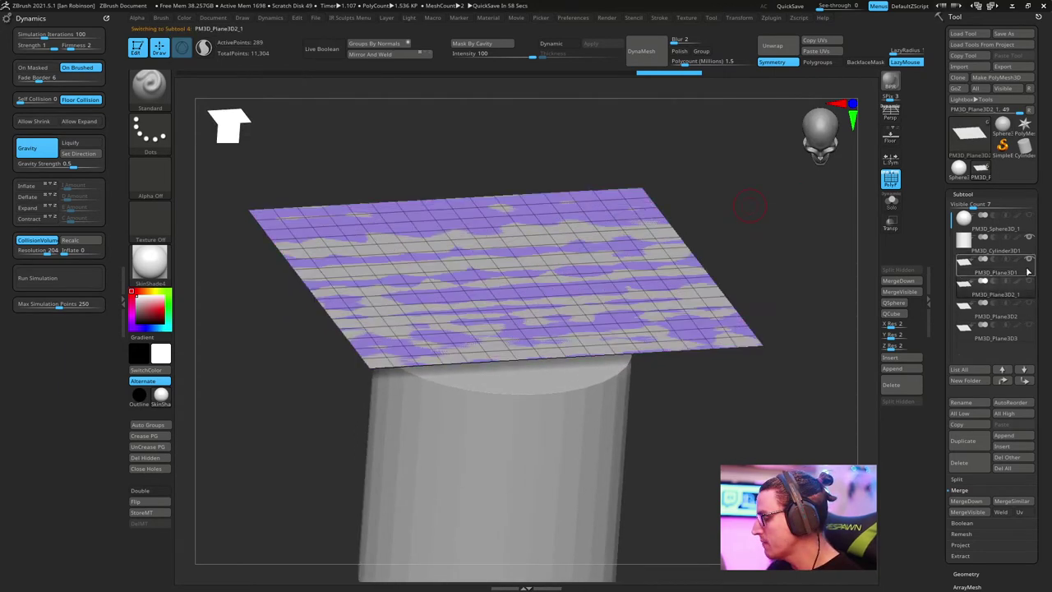
click(1027, 272)
click(1030, 281)
click(1028, 261)
click(1018, 295)
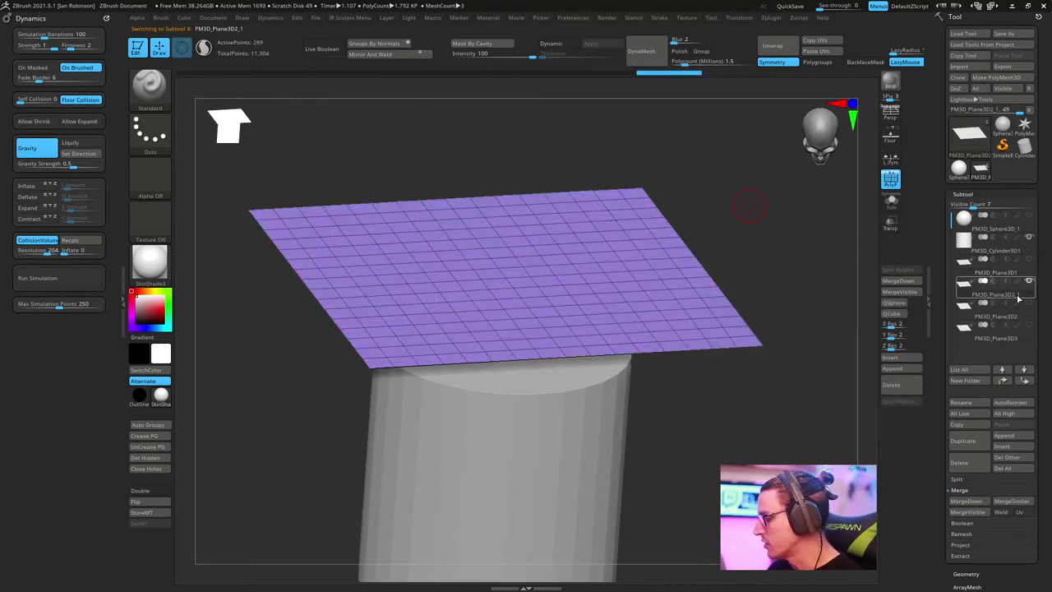
Step: Recalculate the collision volume and run the simulation to drape the low-resolution plane over the cylinder
alt+drag(590, 163, 577, 168)
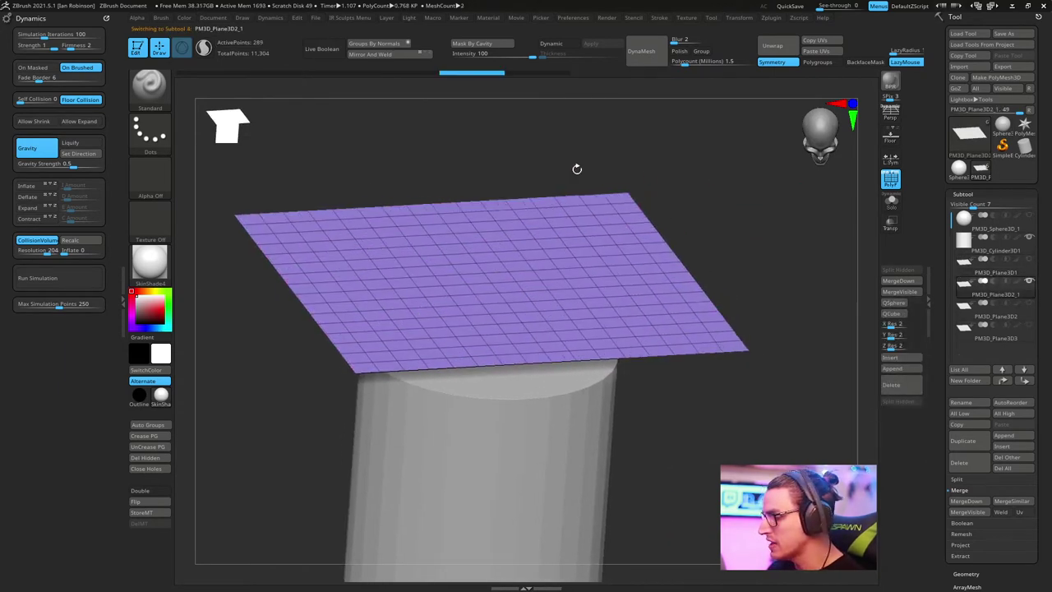
click(71, 240)
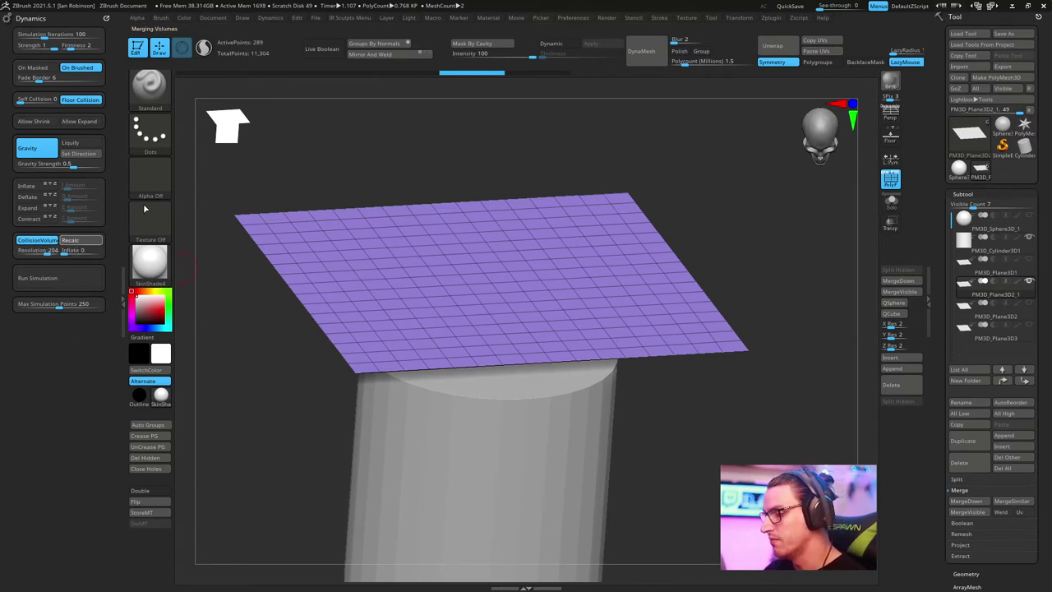
click(69, 282)
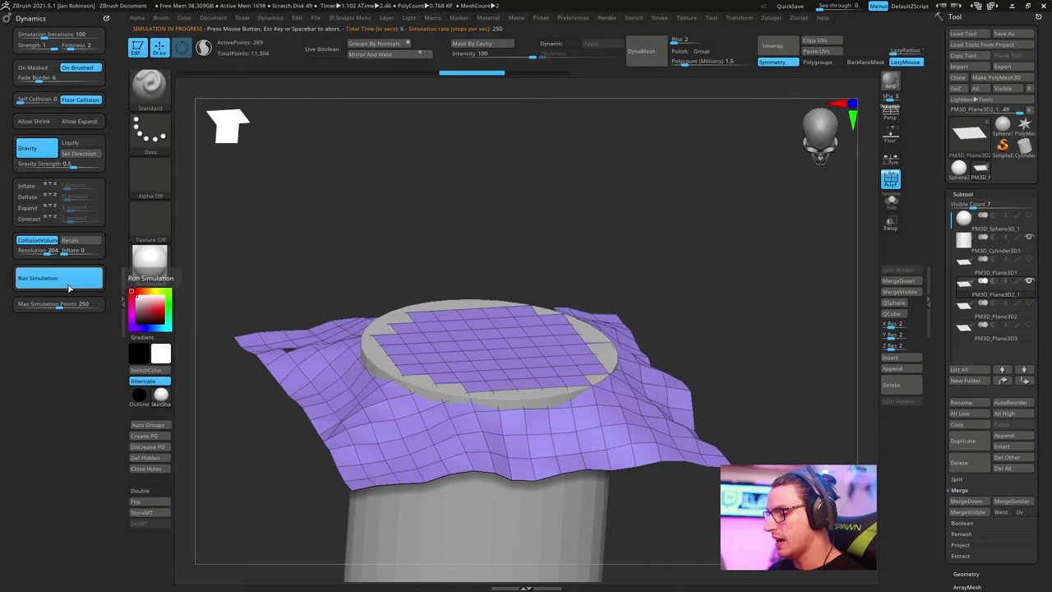
Step: Hide the draped low-resolution plane and show PM3D_Plane3D1 above the cylinder as the active subtool
drag(699, 244, 652, 175)
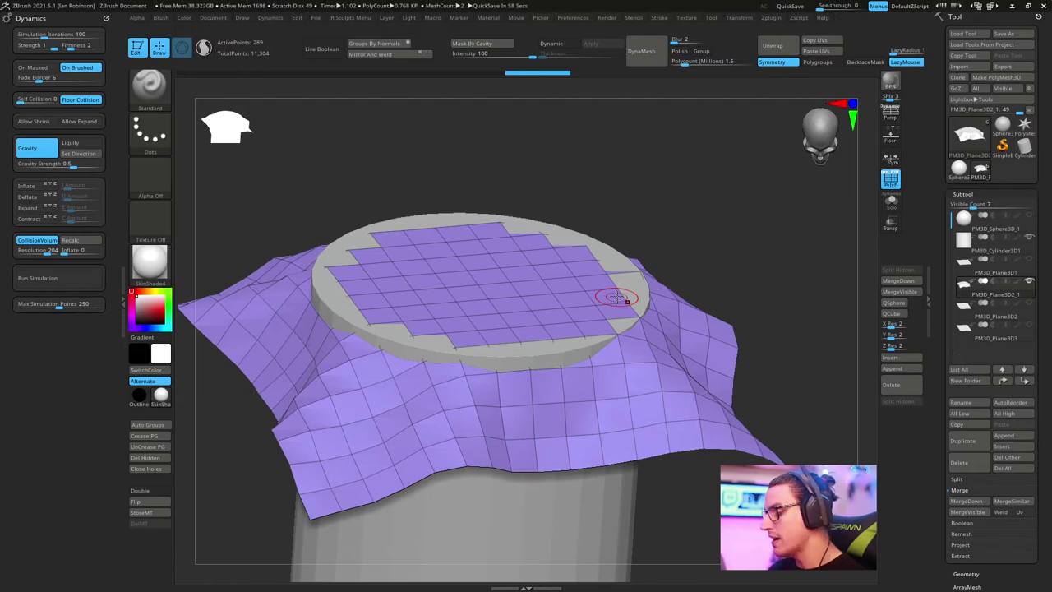
mouse_move(649, 165)
mouse_down()
mouse_move(622, 179)
mouse_move(589, 157)
mouse_move(538, 168)
mouse_move(697, 159)
mouse_up()
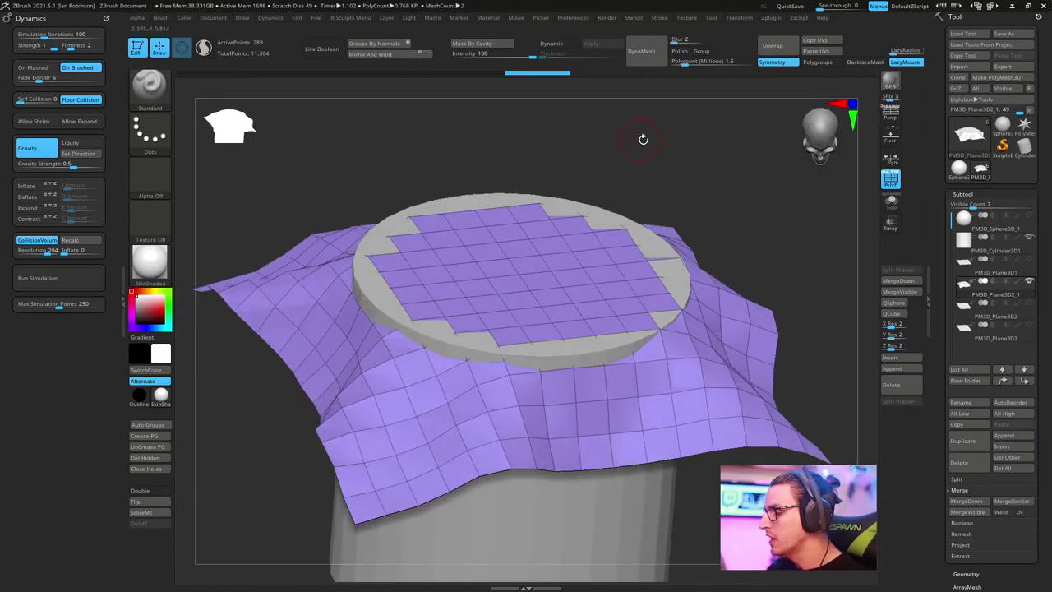
mouse_move(643, 139)
alt+mouse_down()
mouse_move(636, 131)
mouse_move(635, 156)
alt+mouse_up()
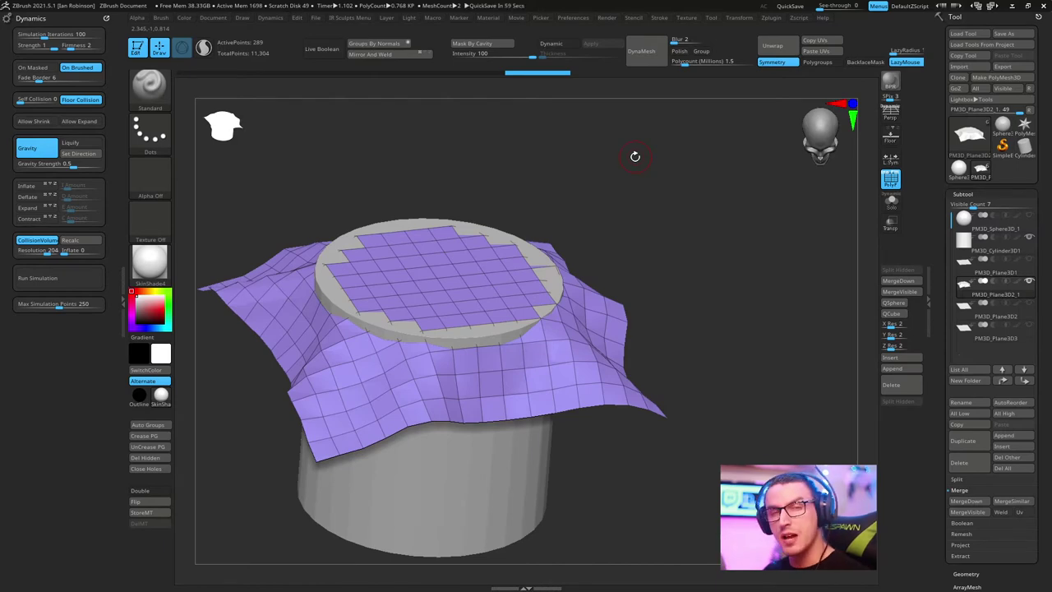
click(1032, 267)
mouse_move(732, 364)
alt+mouse_down()
mouse_move(746, 377)
mouse_move(745, 361)
alt+mouse_up()
Step: Recalculate the collision volume and run the simulation to drape PM3D_Plane3D1 over the cylinder, checking the folds without polyframe
click(83, 240)
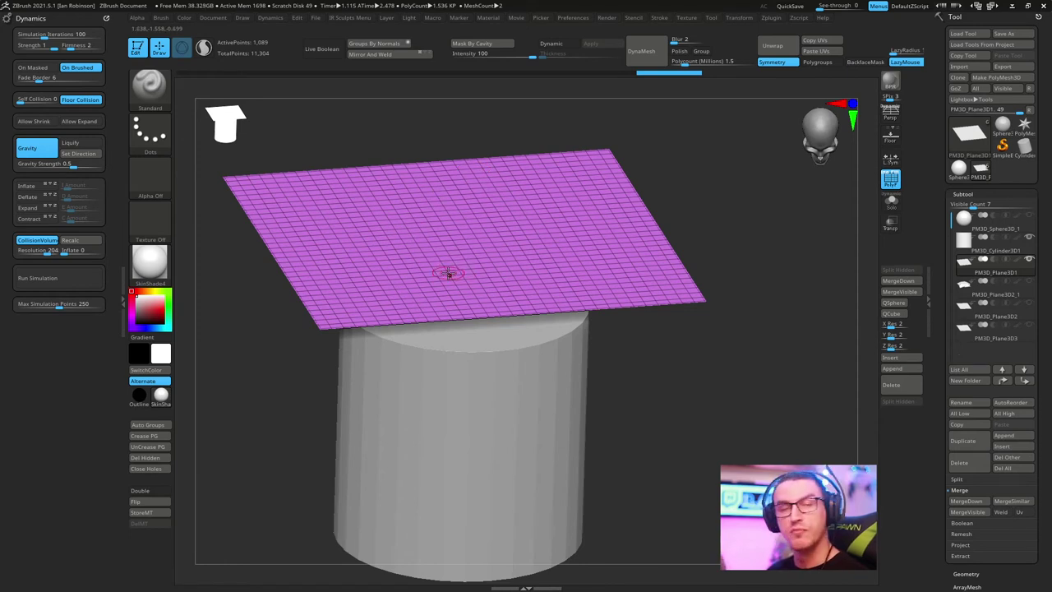
click(86, 277)
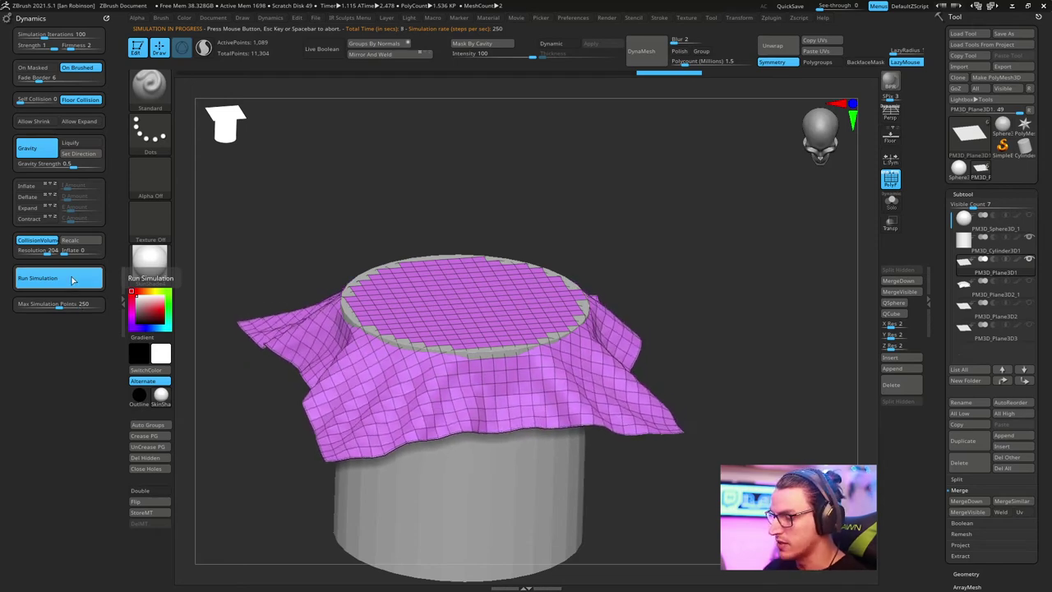
alt+drag(732, 182, 689, 194)
key(shift+f)
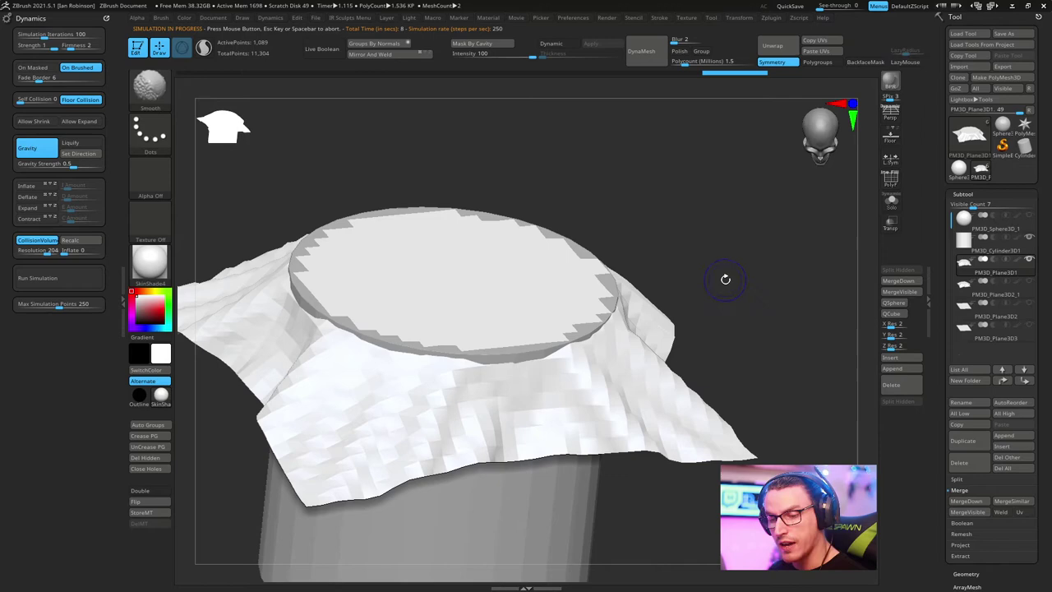
key(shift+f)
Step: Hide the cylinder and inspect the draped PM3D_Plane3D1 on its own with and without polyframe
click(1018, 243)
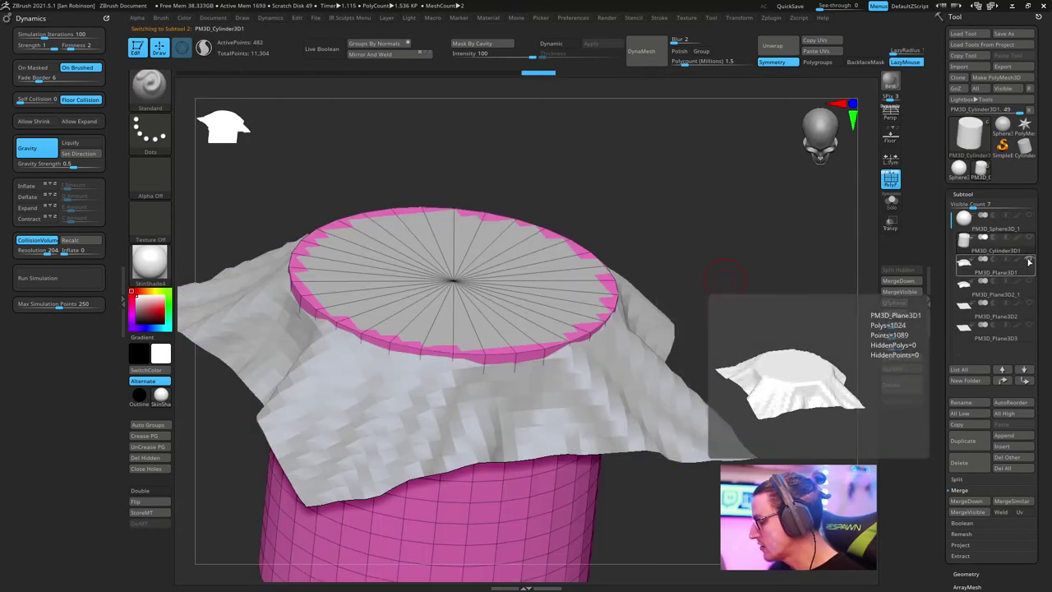
click(1019, 271)
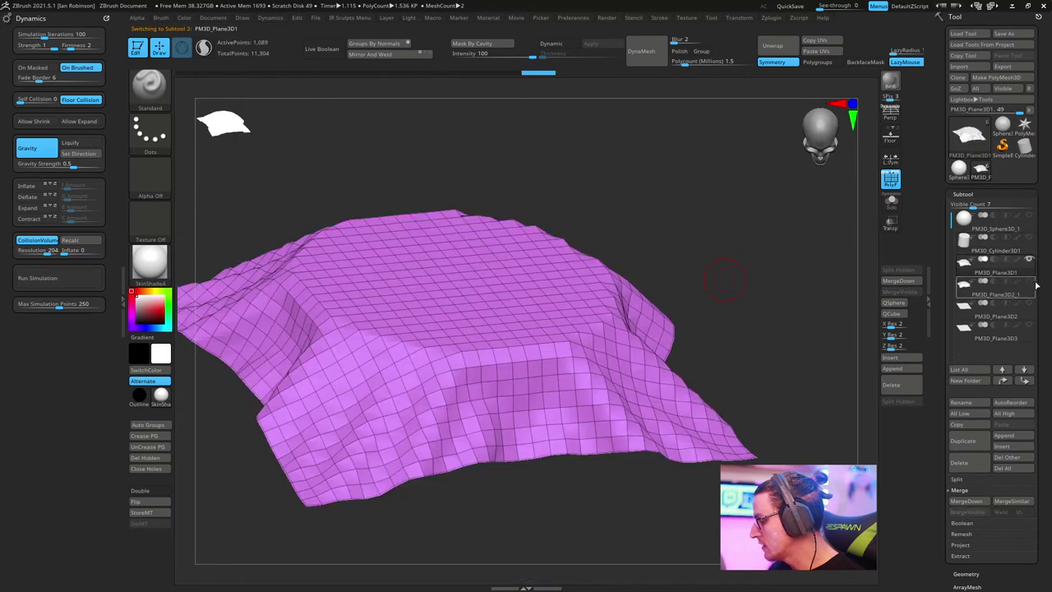
key(shift+f)
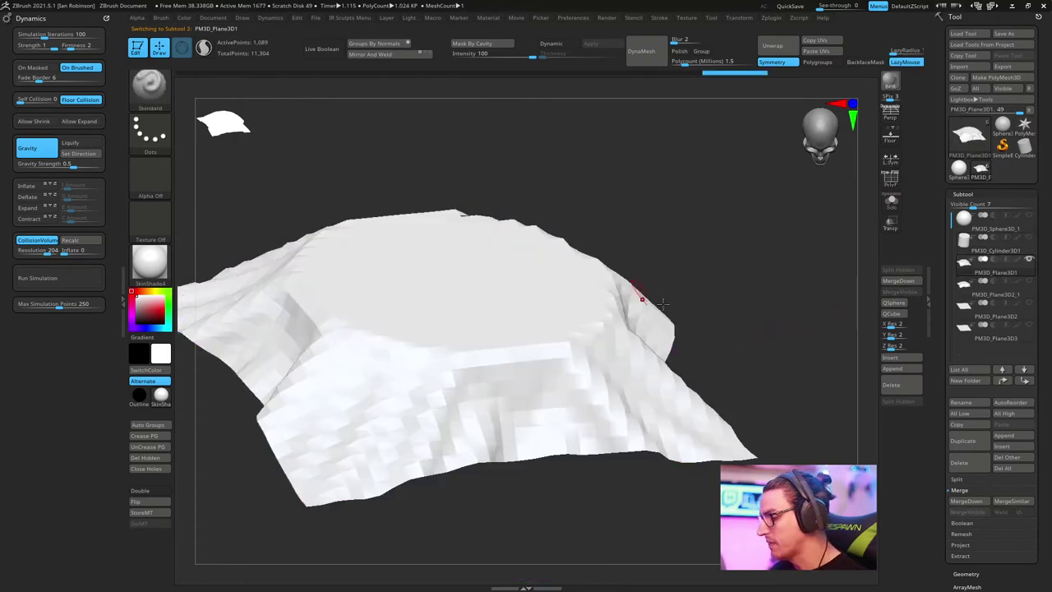
key(shift+f)
drag(698, 205, 718, 226)
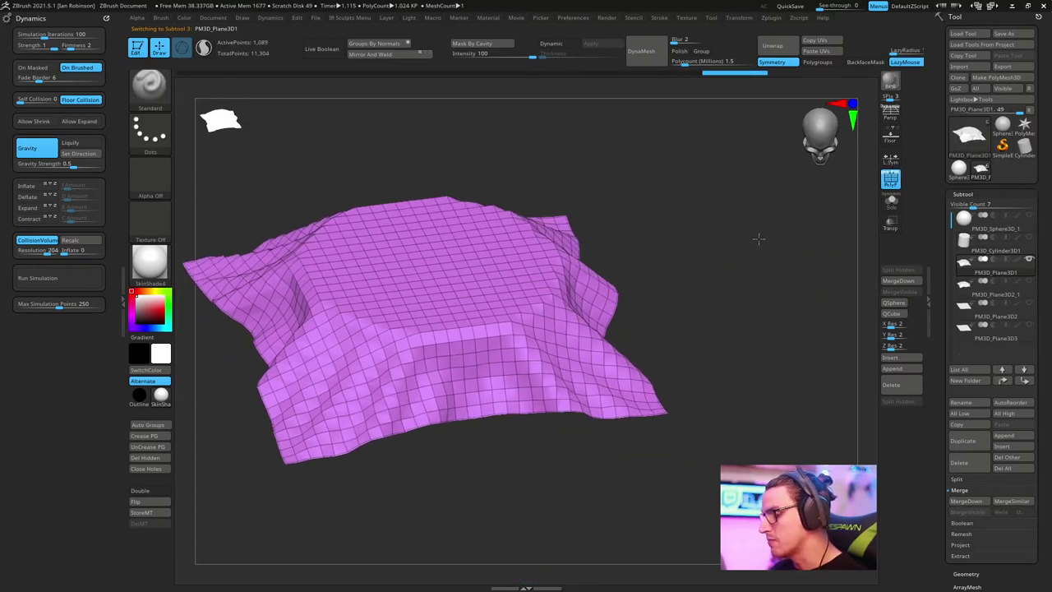
Step: Show only the draped low-resolution plane and activate dynamic subdivision on it, always accepting the auto-activation
click(998, 302)
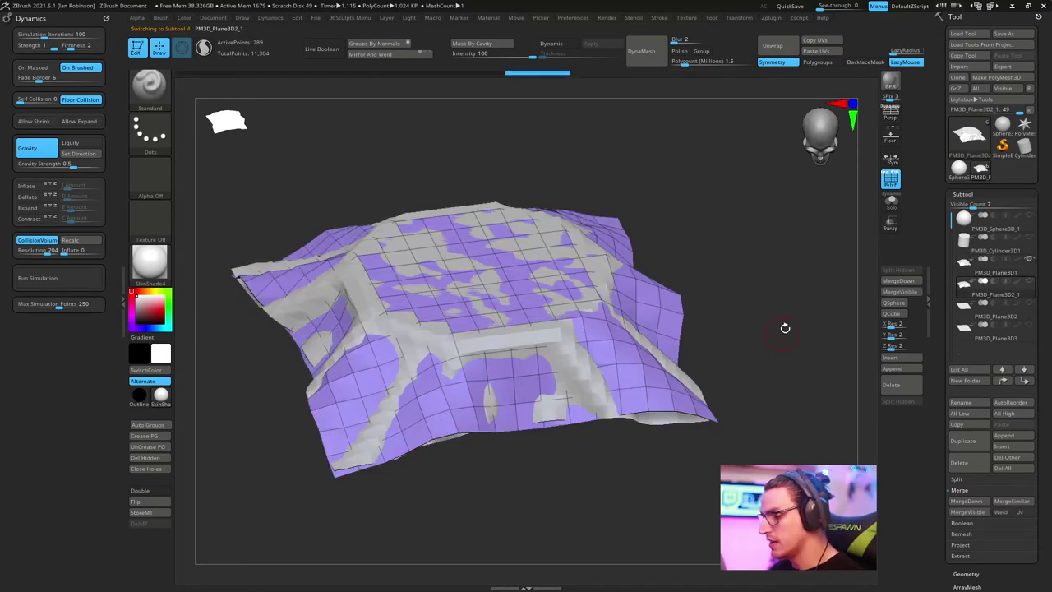
click(1029, 259)
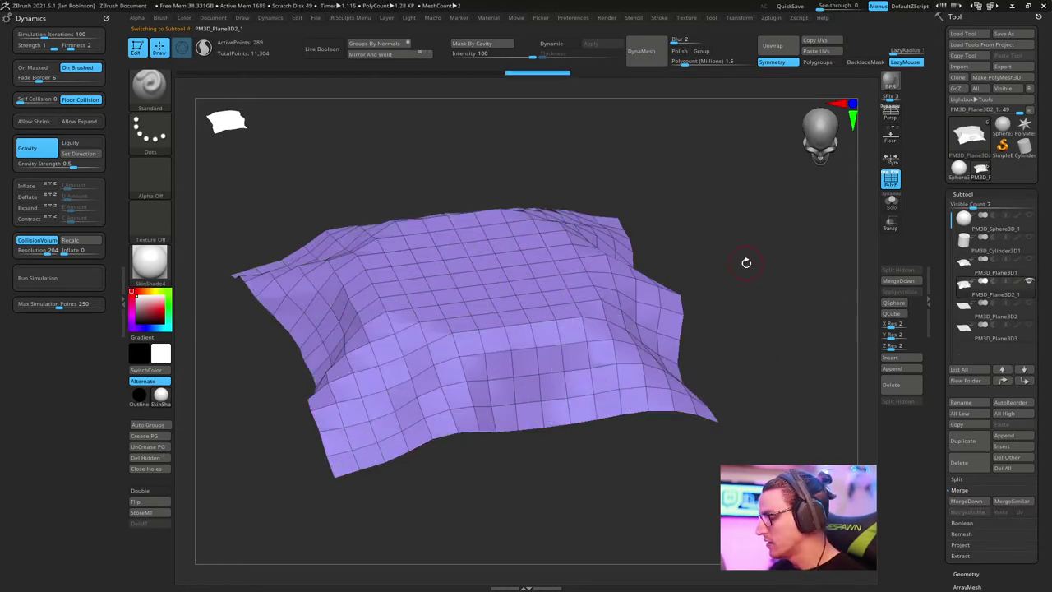
key(d)
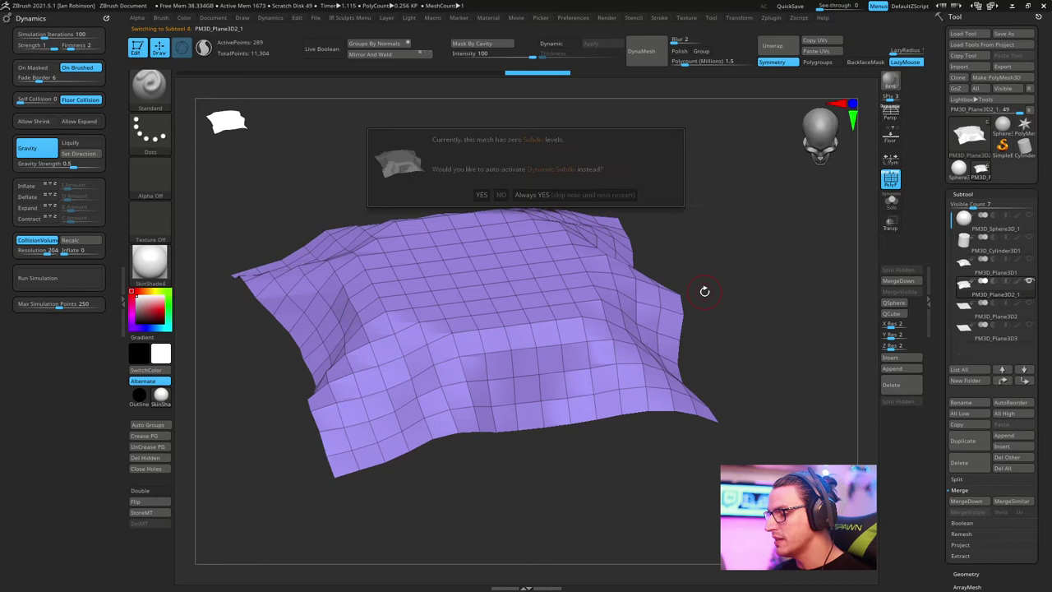
click(539, 195)
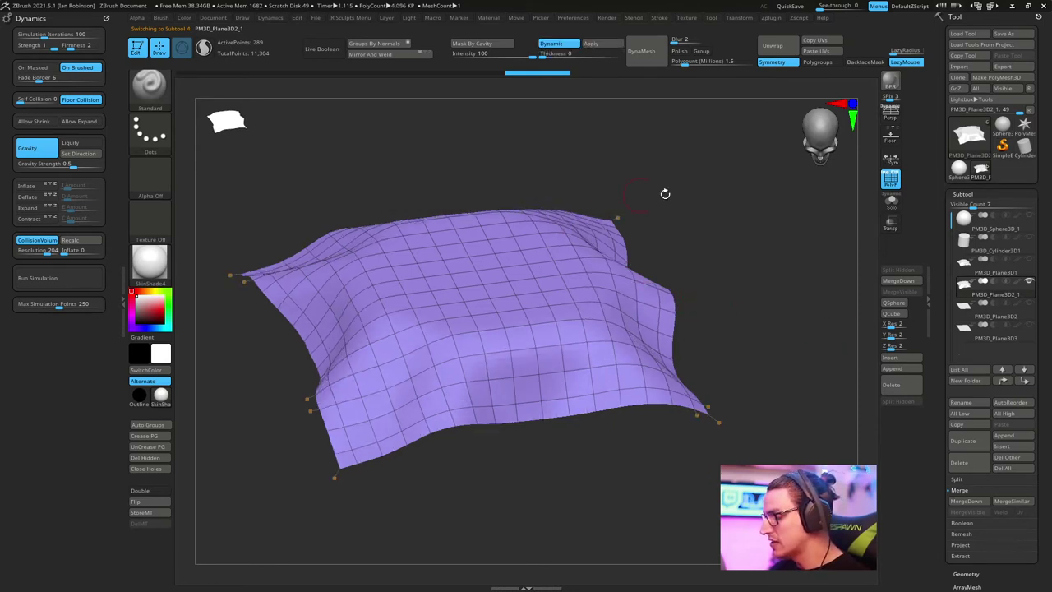
drag(664, 193, 441, 265)
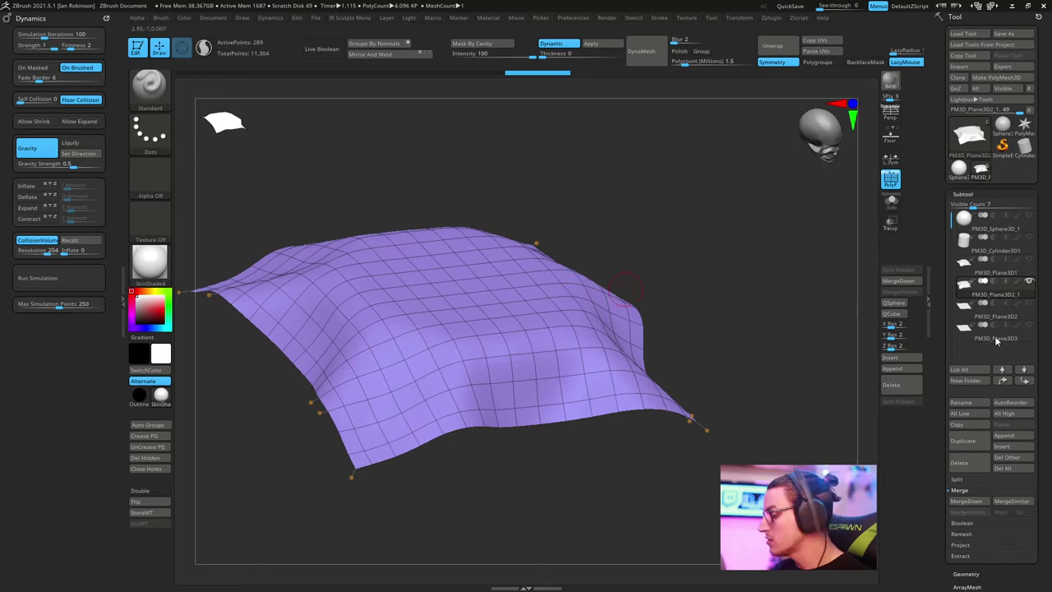
Step: Overlay the two draped planes for comparison, and show PM3D_Plane3D1 alone with dynamic subdivision active
click(967, 313)
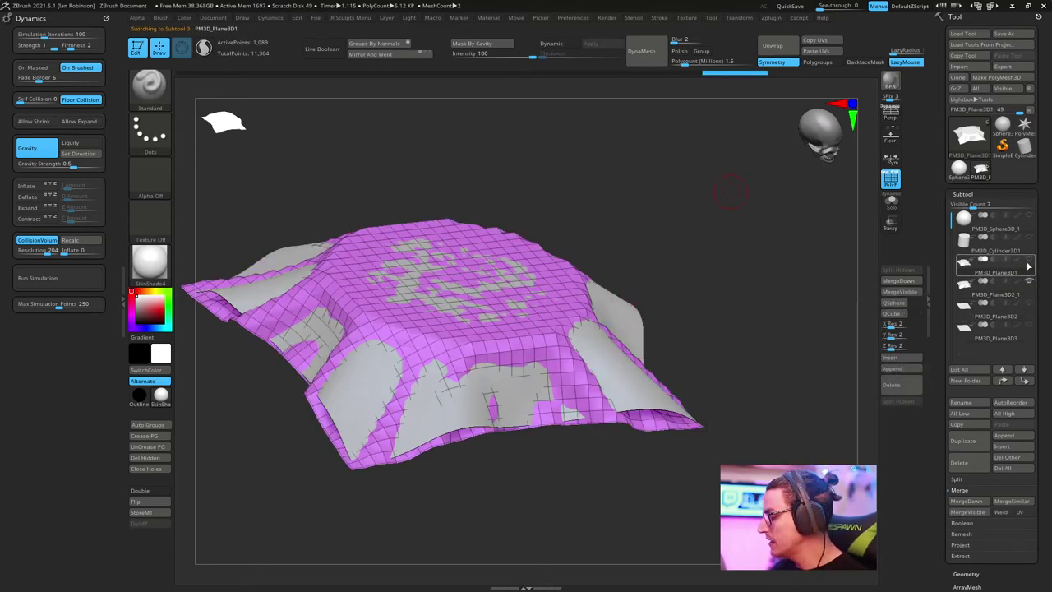
click(990, 285)
drag(735, 222, 749, 208)
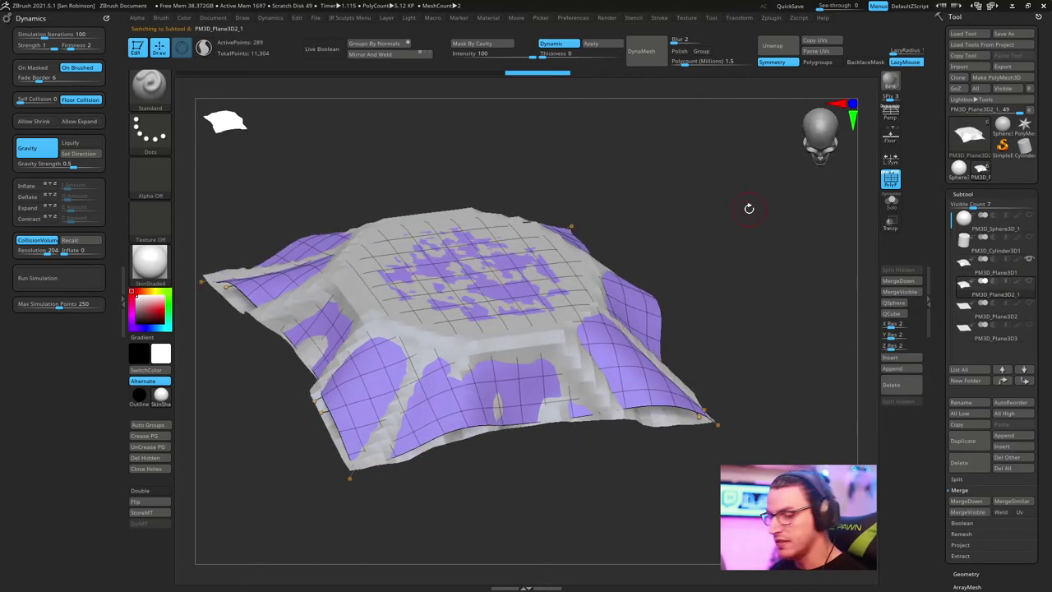
click(990, 272)
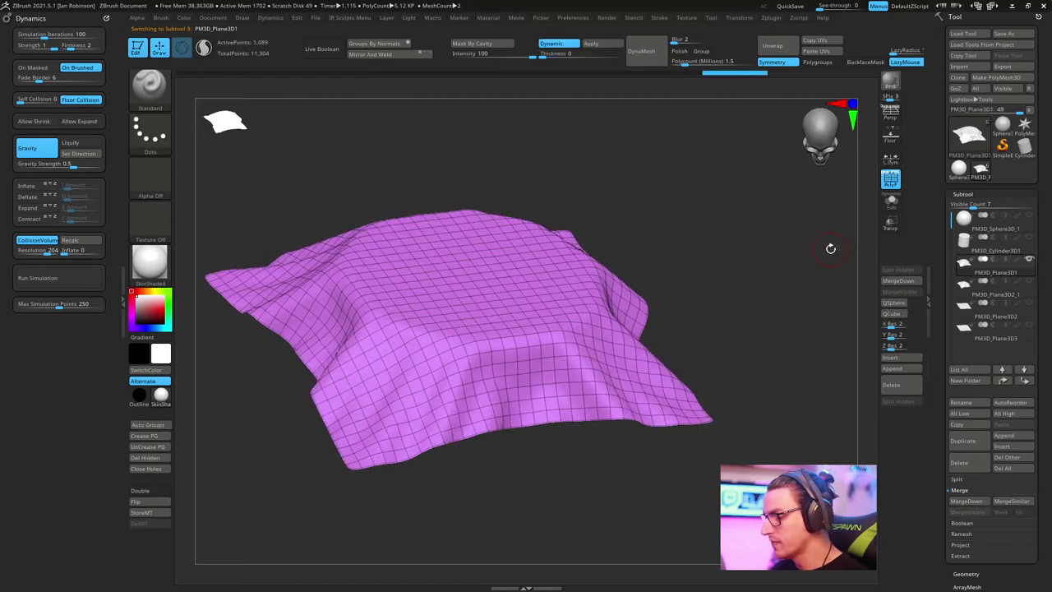
Step: Turn off the polyframe display and switch the material to BasicMaterial for viewing the smoothed drape
key(shift+f)
drag(648, 199, 765, 216)
click(150, 263)
click(264, 431)
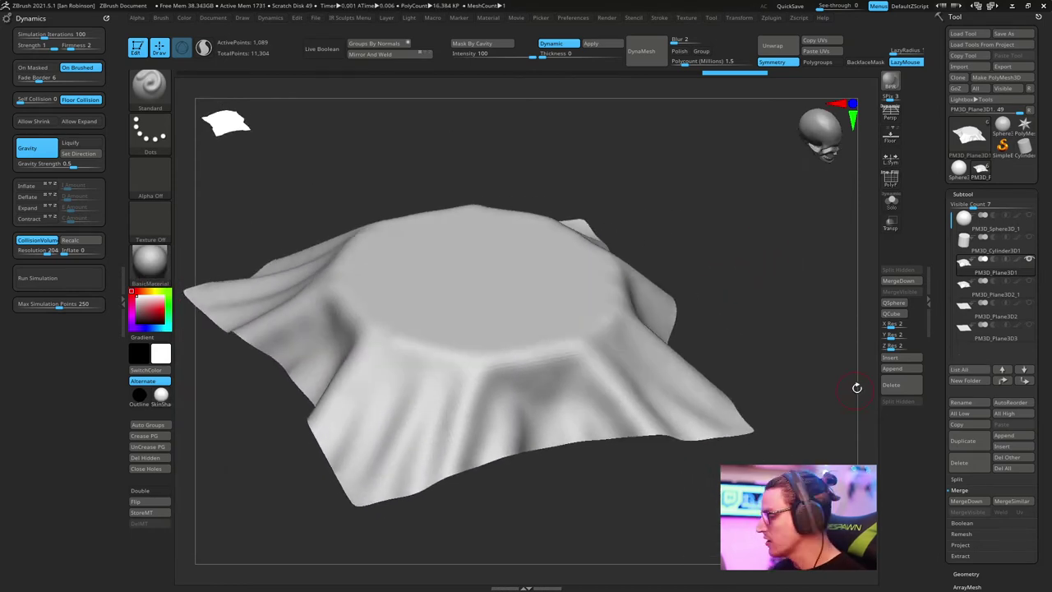
Step: Switch between the two smoothed drapes and compare the folds of the low-resolution plane with those of PM3D_Plane3D1
click(1029, 261)
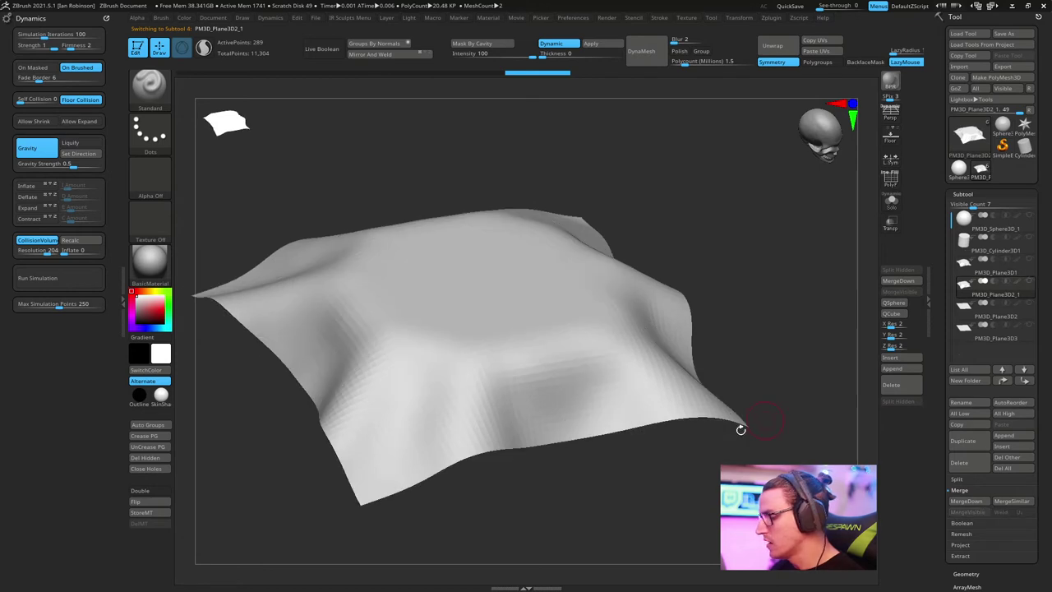
key(Up)
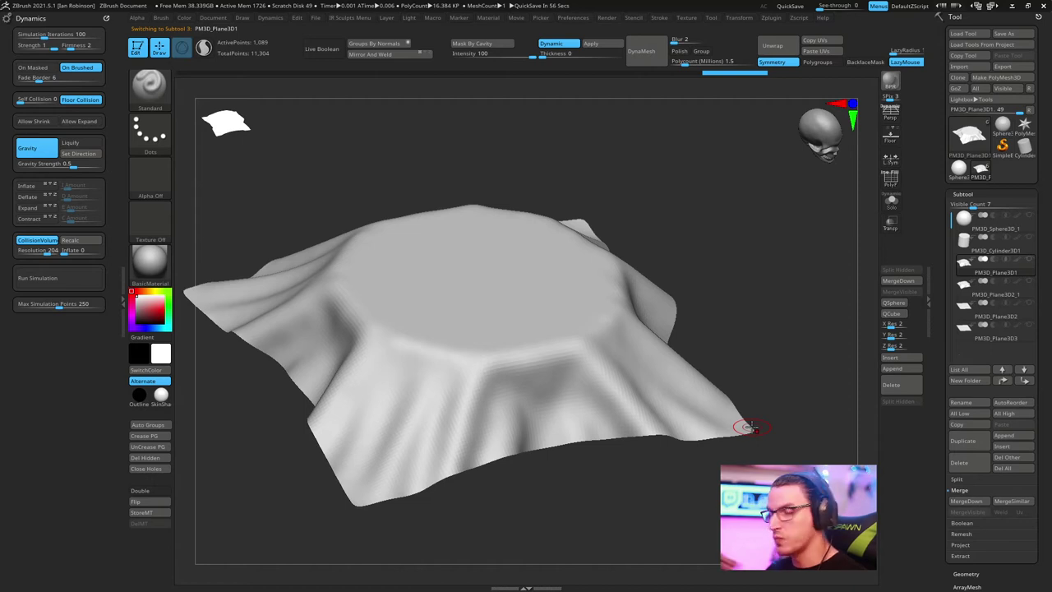
key(alt+Down)
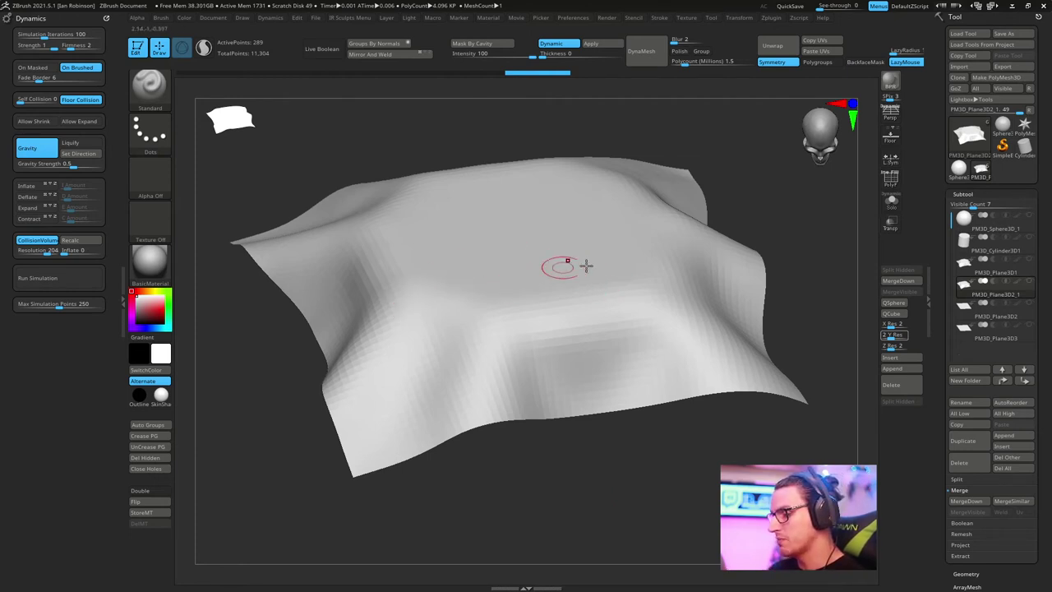
alt+click(585, 343)
drag(586, 343, 392, 321)
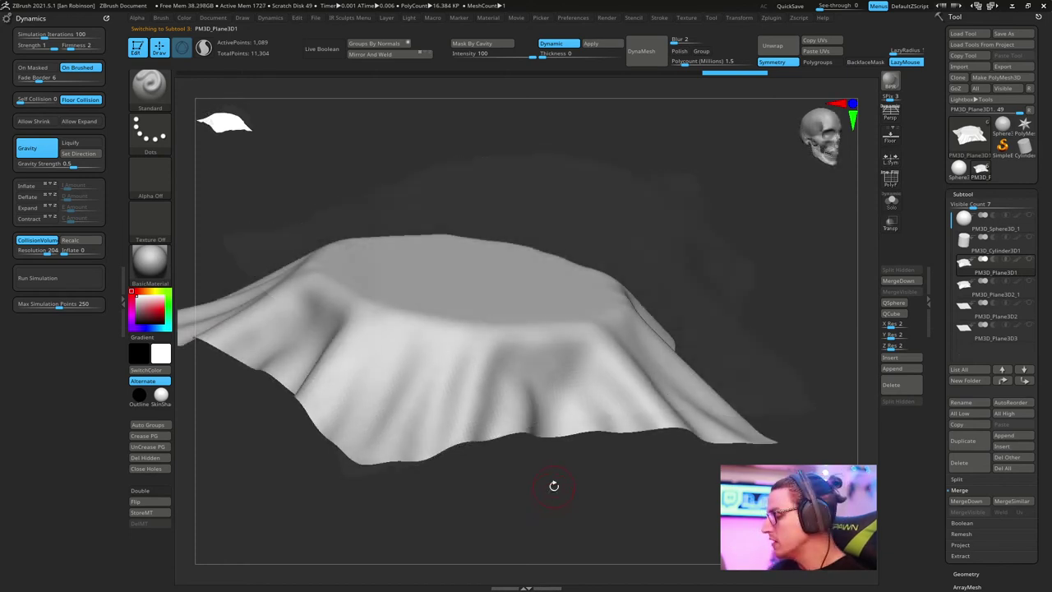
Step: Undo the dynamic subdivision and cloth simulation on PM3D_Plane3D1, and turn the polyframe display back on
key(ctrl+z)
key(ctrl+z)
mouse_move(634, 388)
alt+mouse_down()
mouse_move(671, 423)
mouse_move(714, 397)
mouse_move(709, 420)
alt+mouse_up()
key(shift+f)
Step: Open the Dynamic Subdiv geometry settings and activate dynamic subdivision on the flat PM3D_Plane3D1
click(964, 195)
click(969, 208)
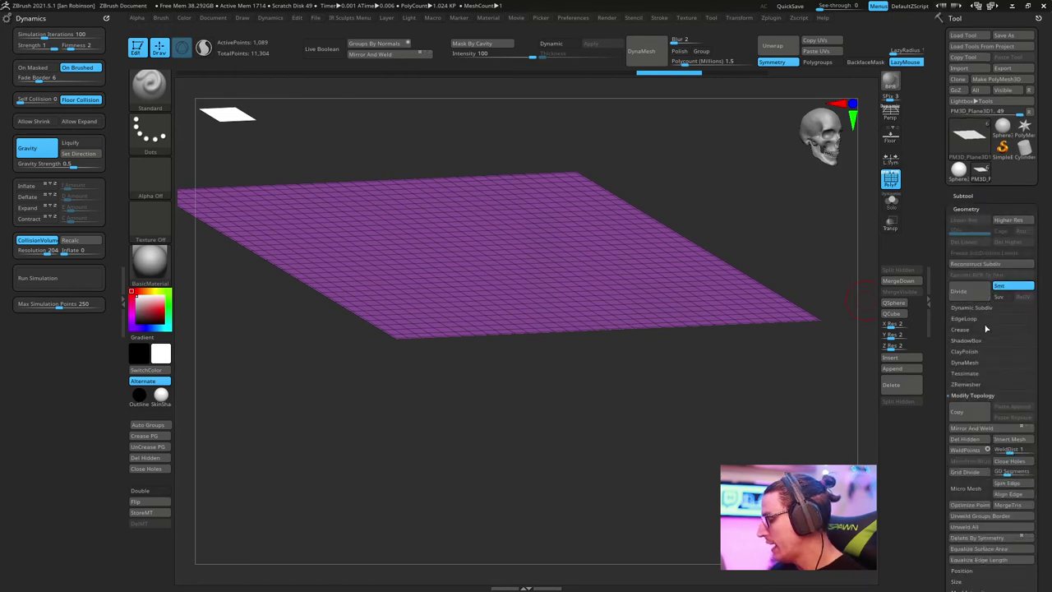
click(974, 307)
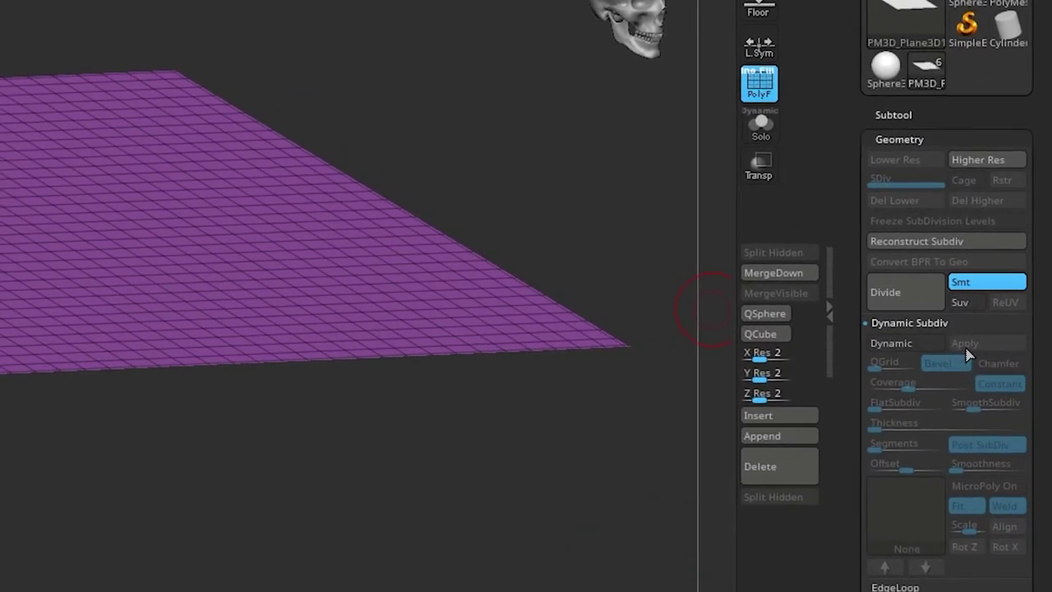
drag(470, 511, 532, 554)
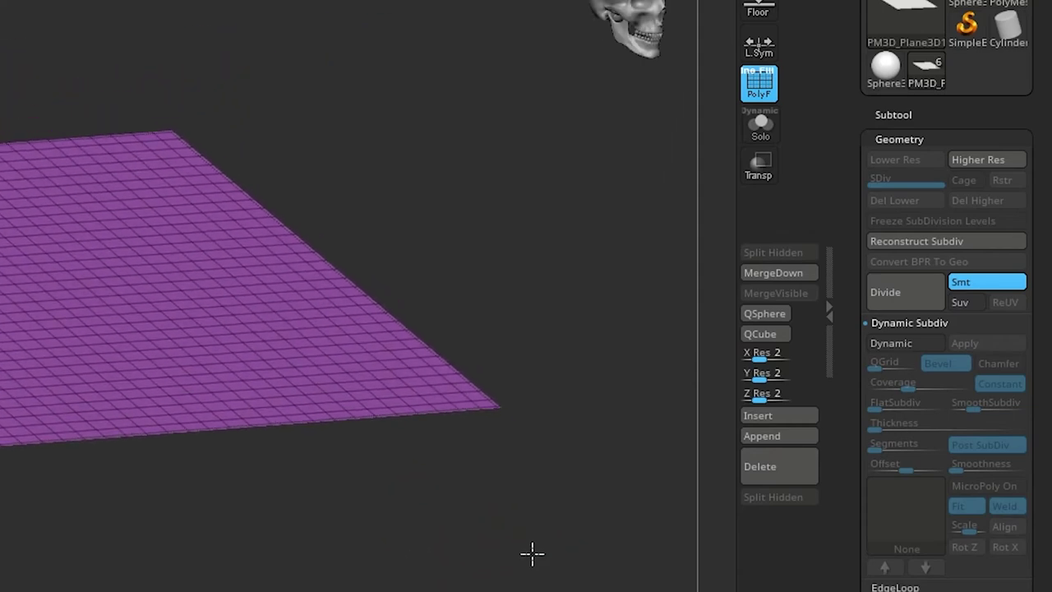
key(d)
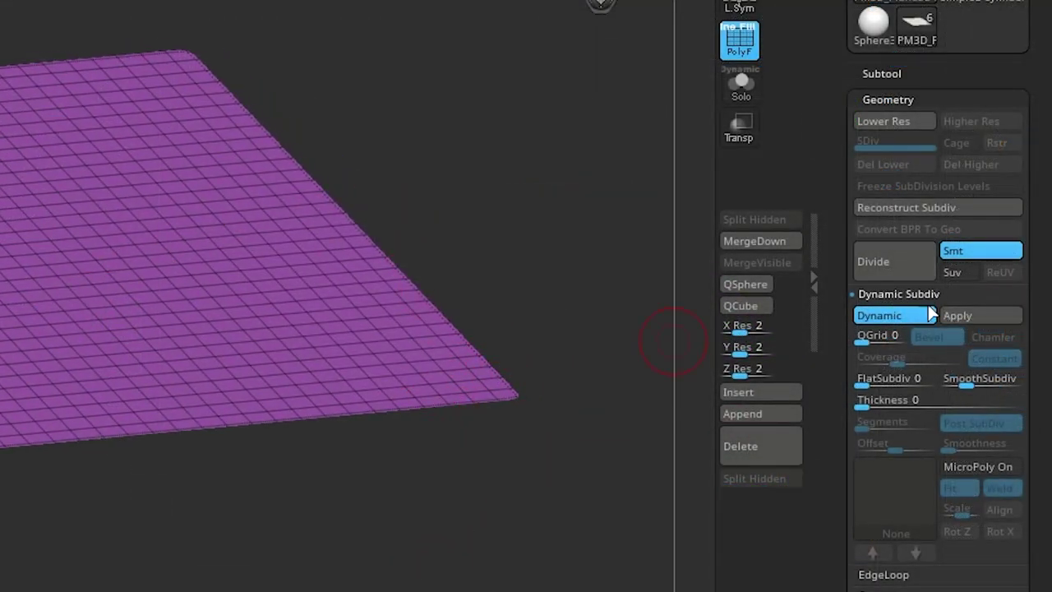
drag(416, 524, 486, 540)
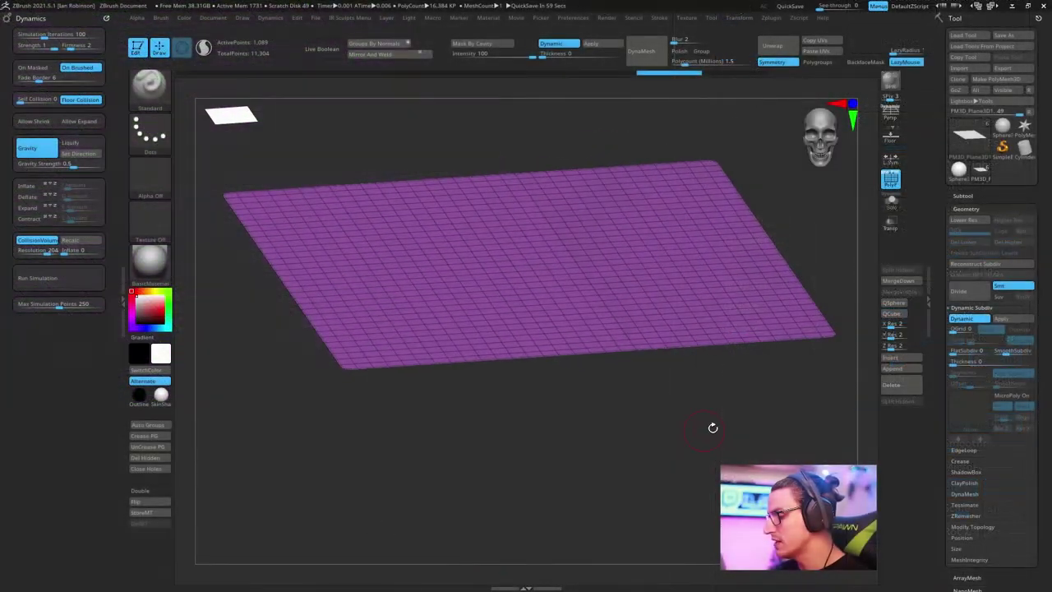
drag(712, 427, 743, 382)
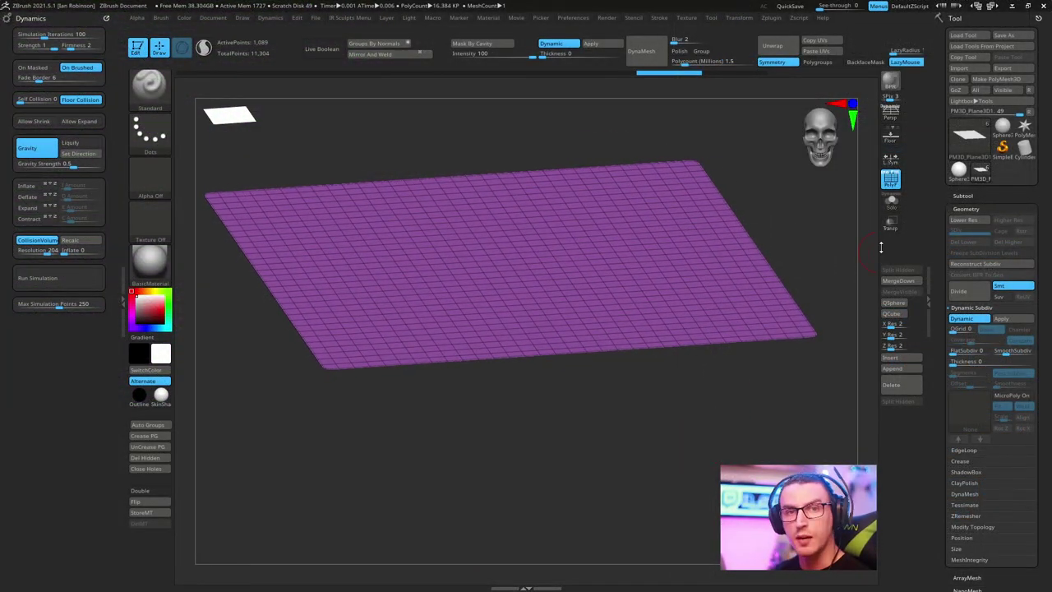
Step: Show the cylinder again beneath the flat PM3D_Plane3D1
click(964, 195)
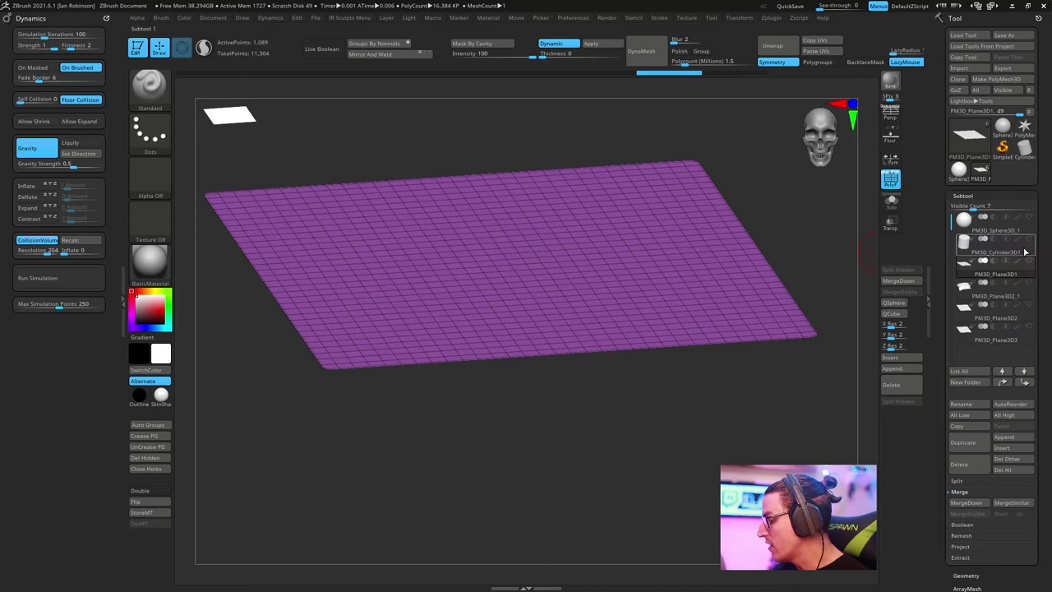
click(1027, 243)
drag(739, 433, 603, 313)
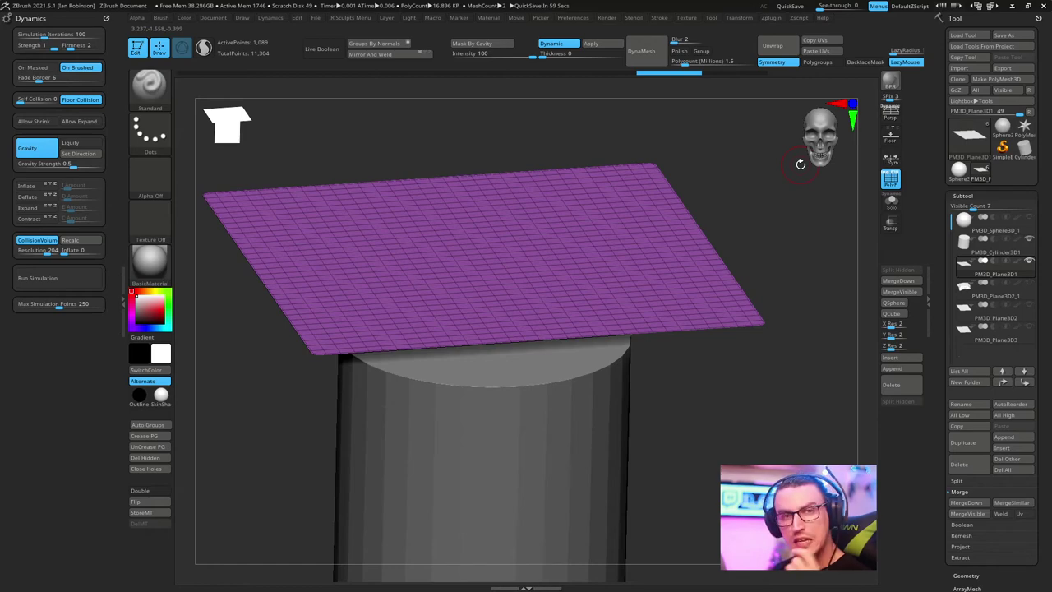
Step: Set the plane's Dynamic Subdiv thickness to 0.0194 and toggle dynamic subdivision off and on to compare
click(962, 196)
click(966, 209)
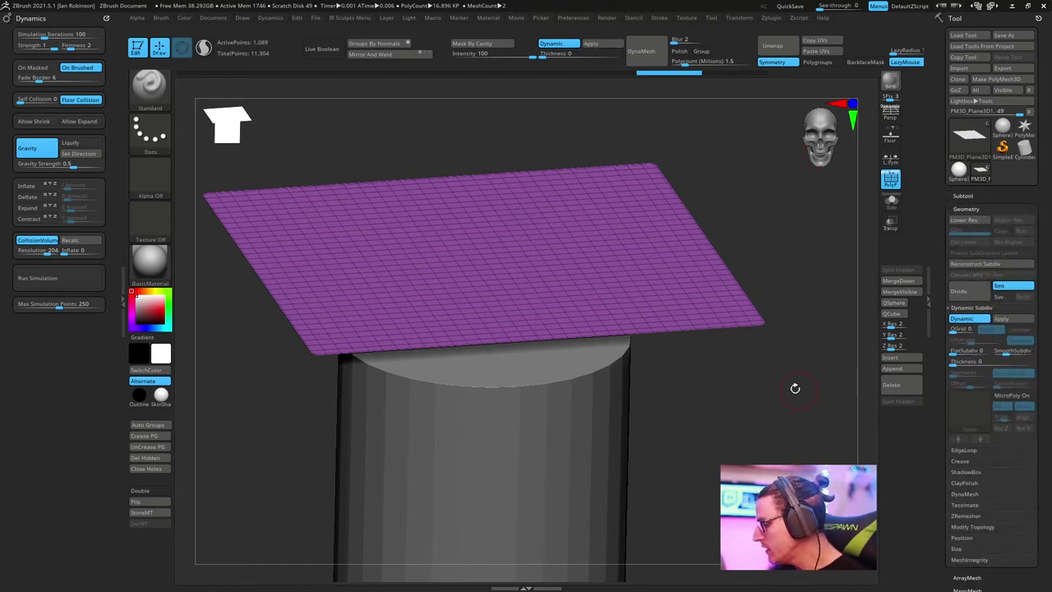
drag(794, 388, 698, 396)
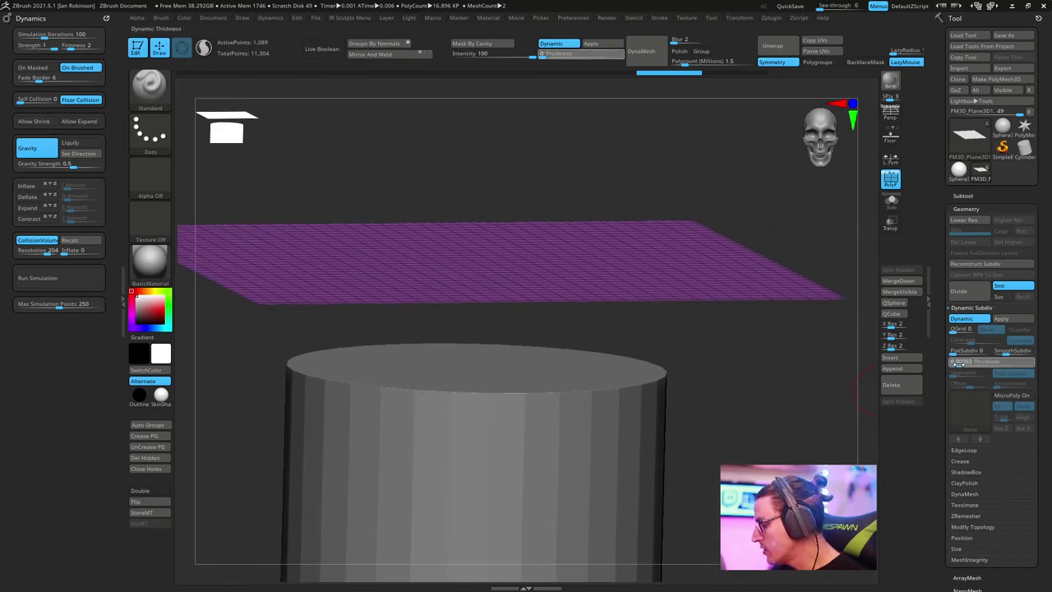
drag(954, 364, 981, 362)
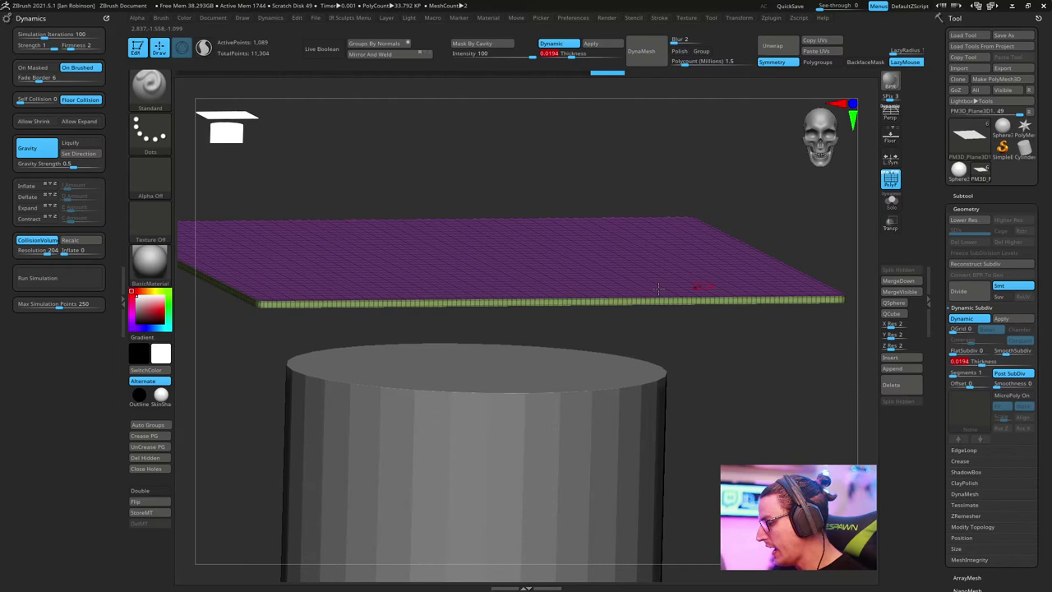
click(575, 44)
click(575, 43)
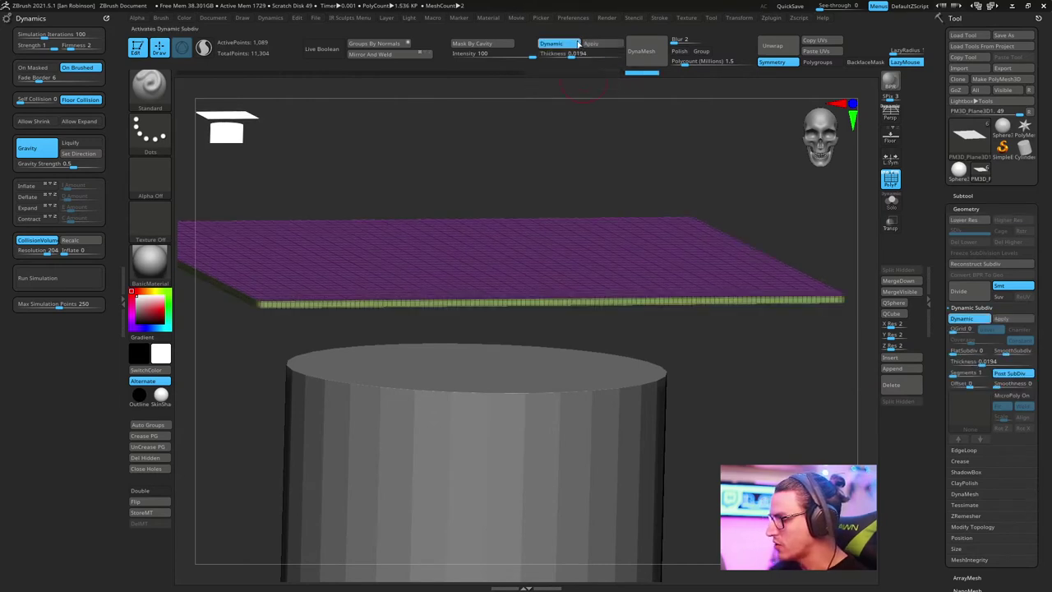
Step: Toggle dynamic subdivision off and on again on the flat plane to compare its mesh density
click(983, 321)
click(982, 320)
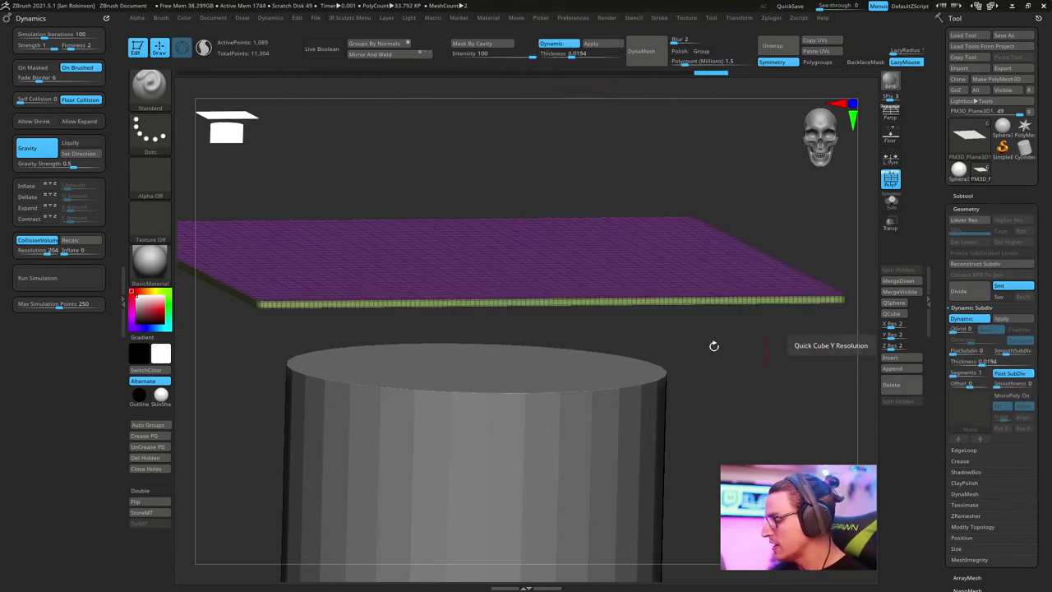
click(971, 320)
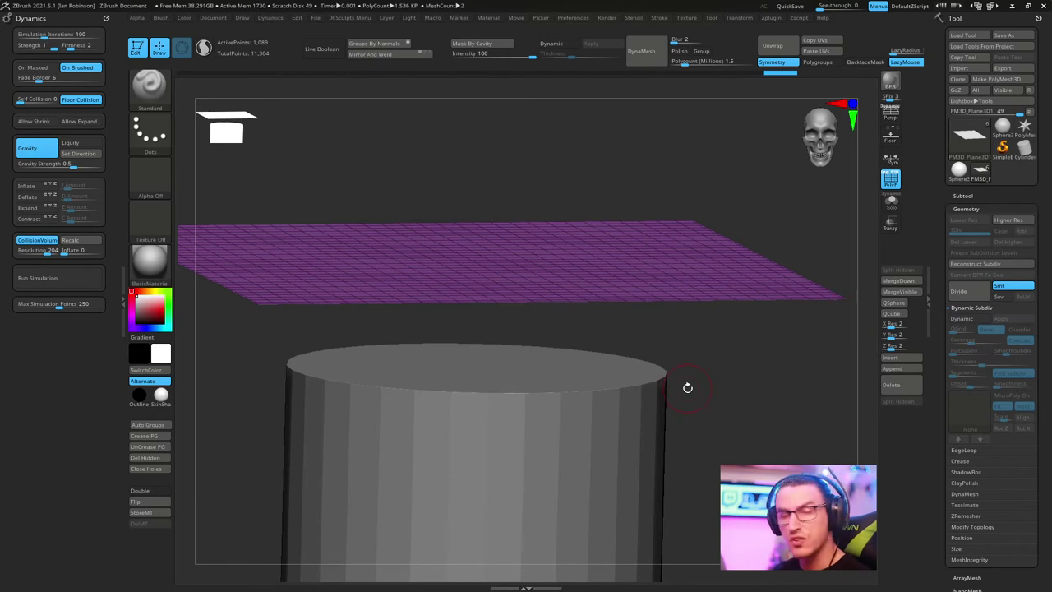
click(976, 320)
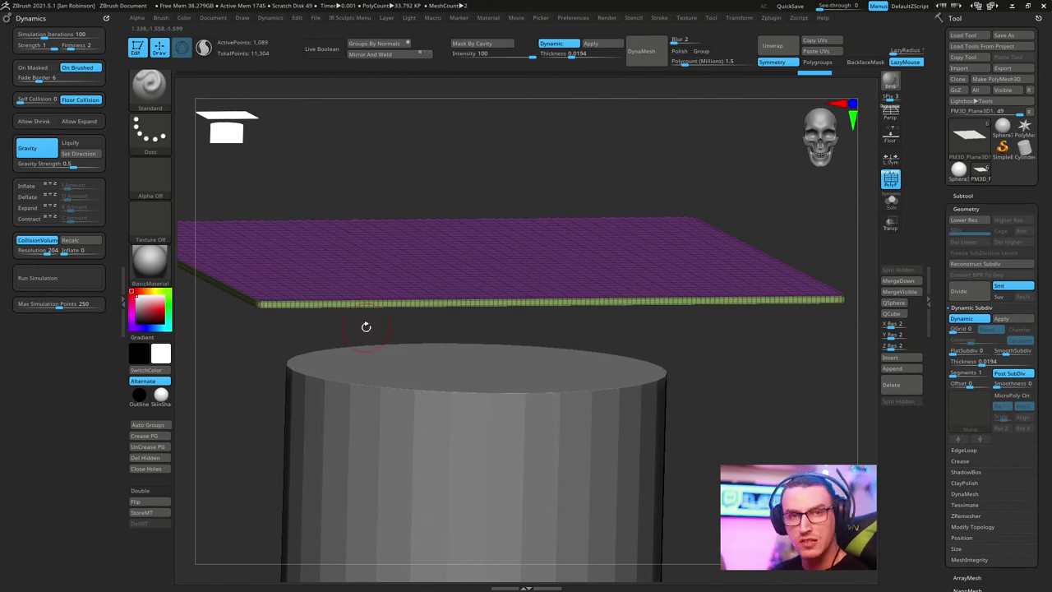
Step: Recalculate the collision volume and run the cloth simulation to drape the dynamically subdivided plane over the cylinder
drag(742, 375, 863, 369)
alt+drag(756, 408, 789, 402)
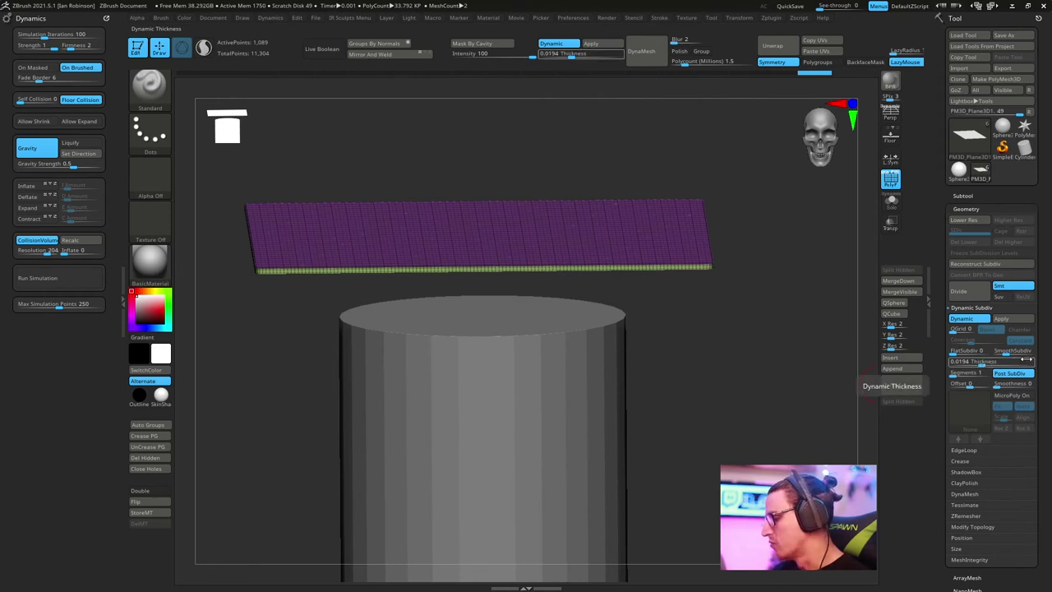
drag(789, 368, 238, 403)
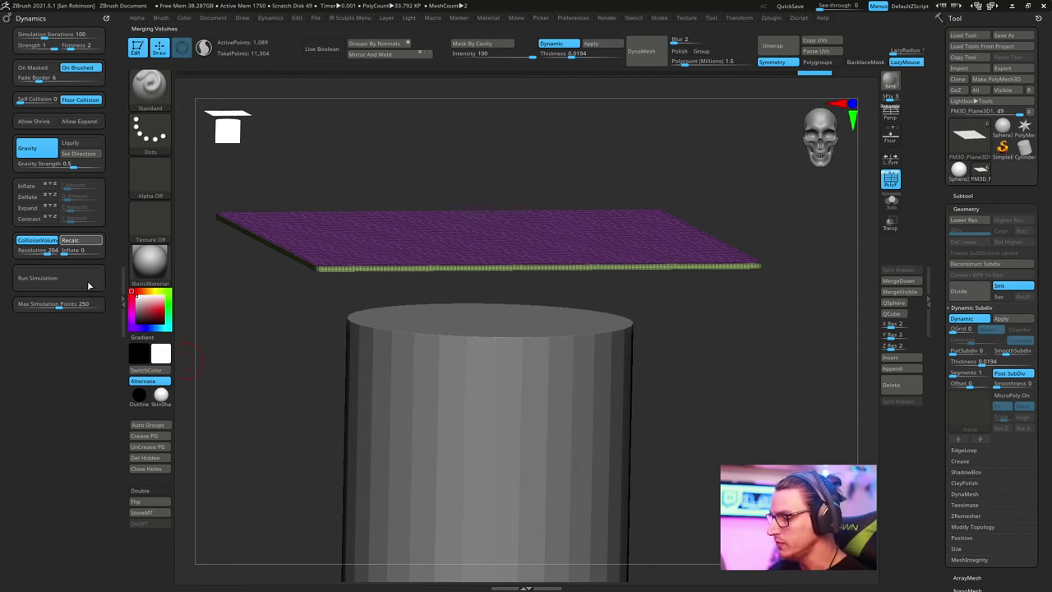
click(86, 280)
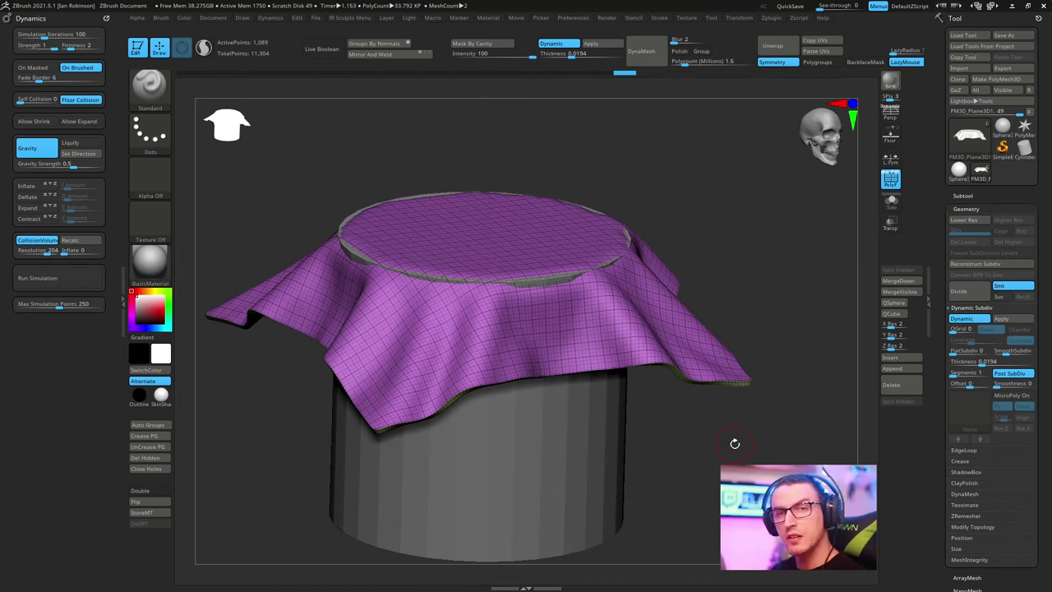
Step: Apply the dynamic subdivision to the draped cloth and isolate it to inspect the thickened edges from below and above
click(1010, 320)
click(891, 203)
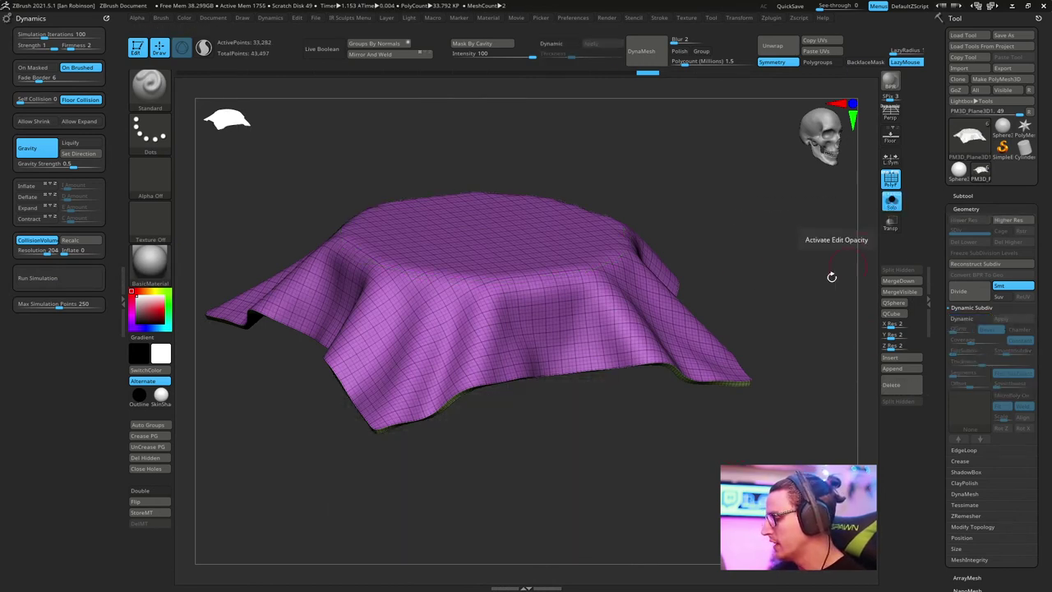
drag(831, 277, 616, 526)
drag(657, 280, 676, 175)
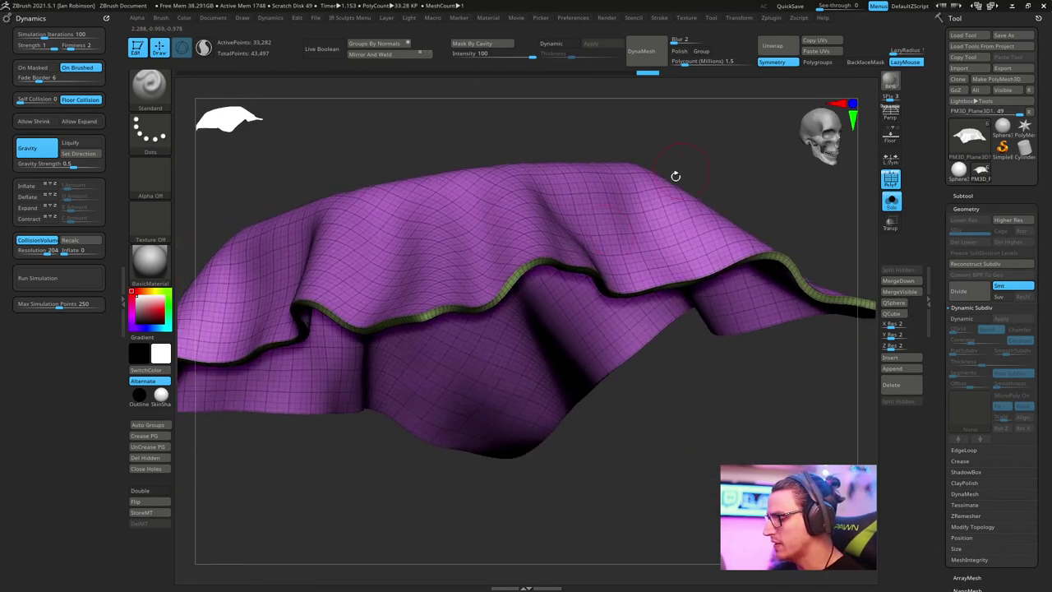
drag(657, 392, 676, 460)
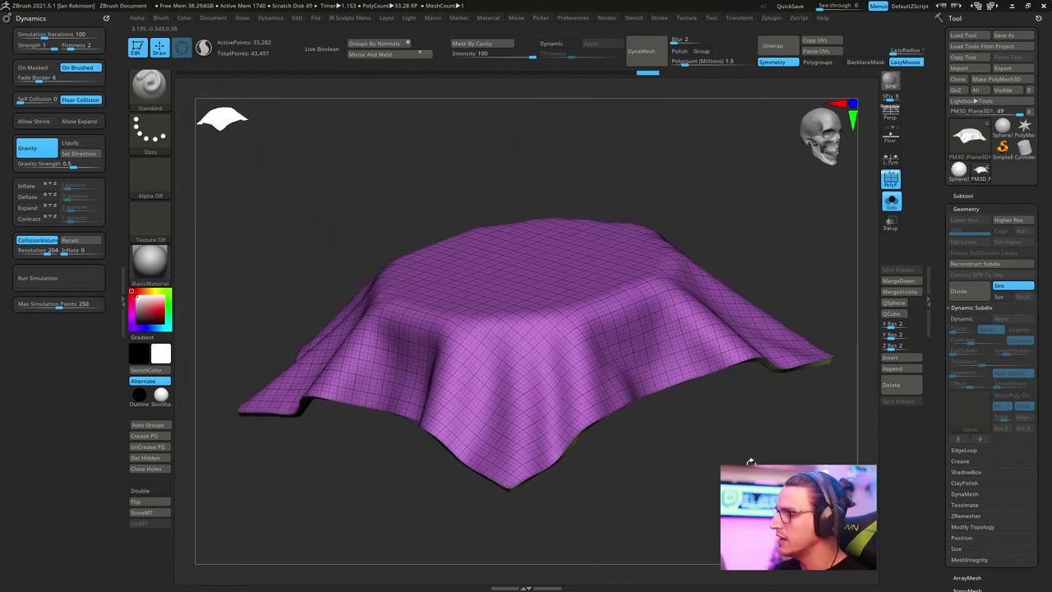
Step: Compare the isolated draped cloth without and with dynamic subdivision, examining its base mesh and thickness
click(965, 318)
drag(763, 416, 560, 116)
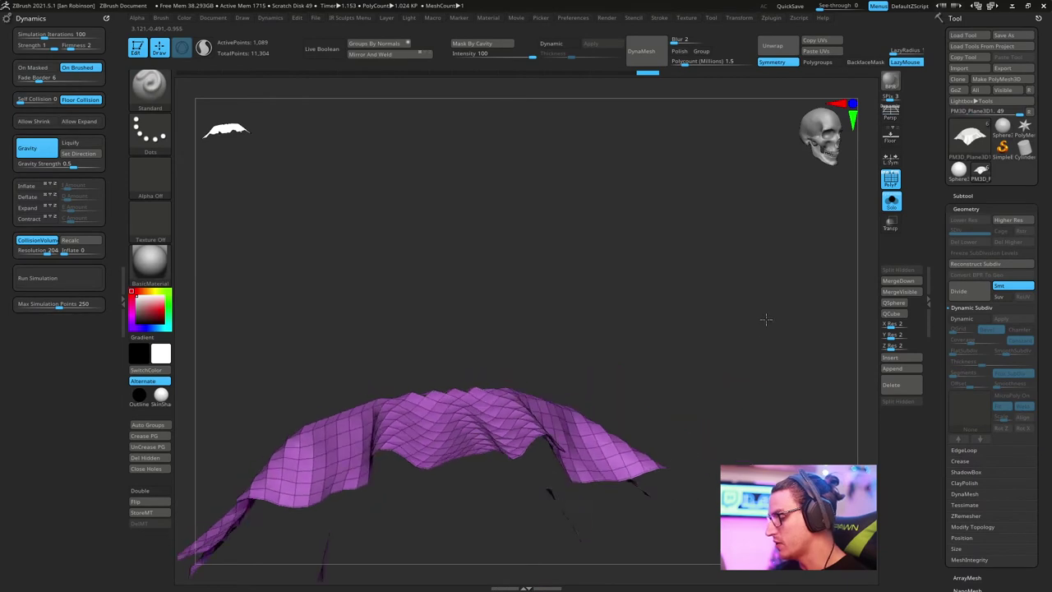
drag(696, 326, 824, 352)
click(979, 318)
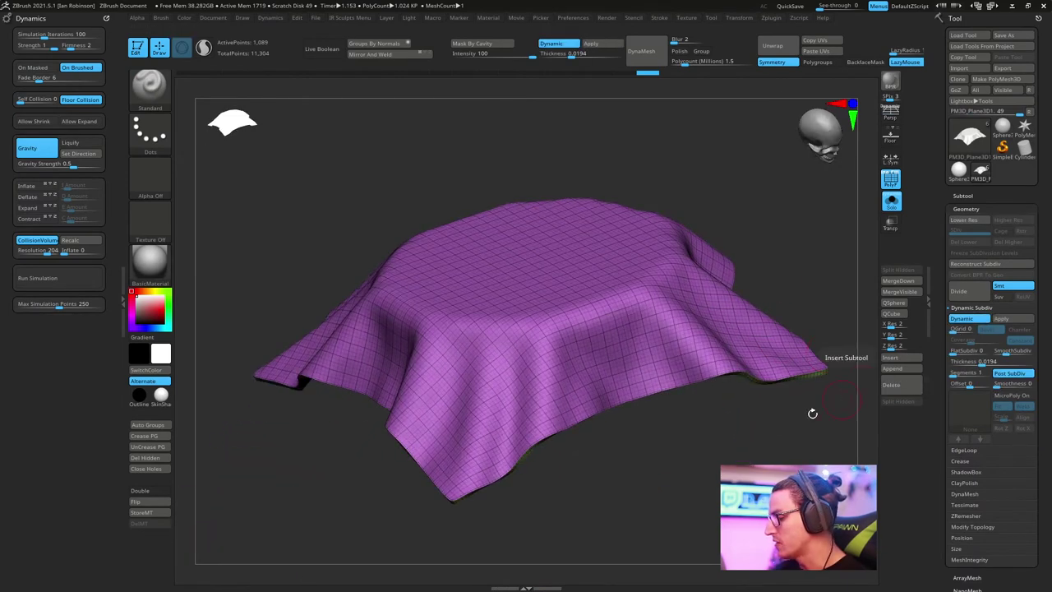
drag(721, 437, 716, 462)
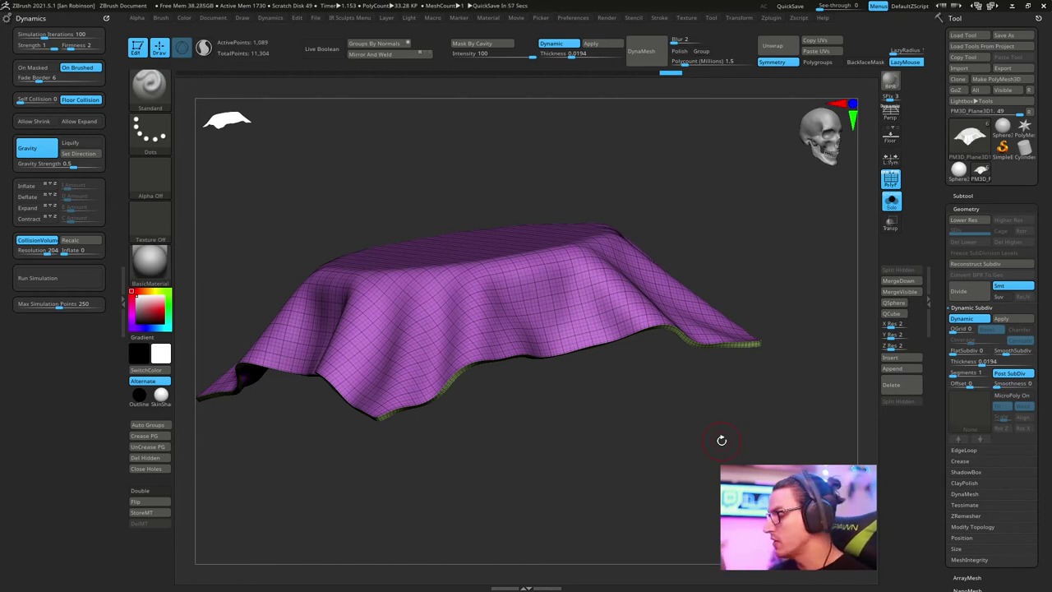
Step: Undo the drape back to the flat plane and apply the dynamic subdivision there as real geometry
click(1006, 320)
click(833, 386)
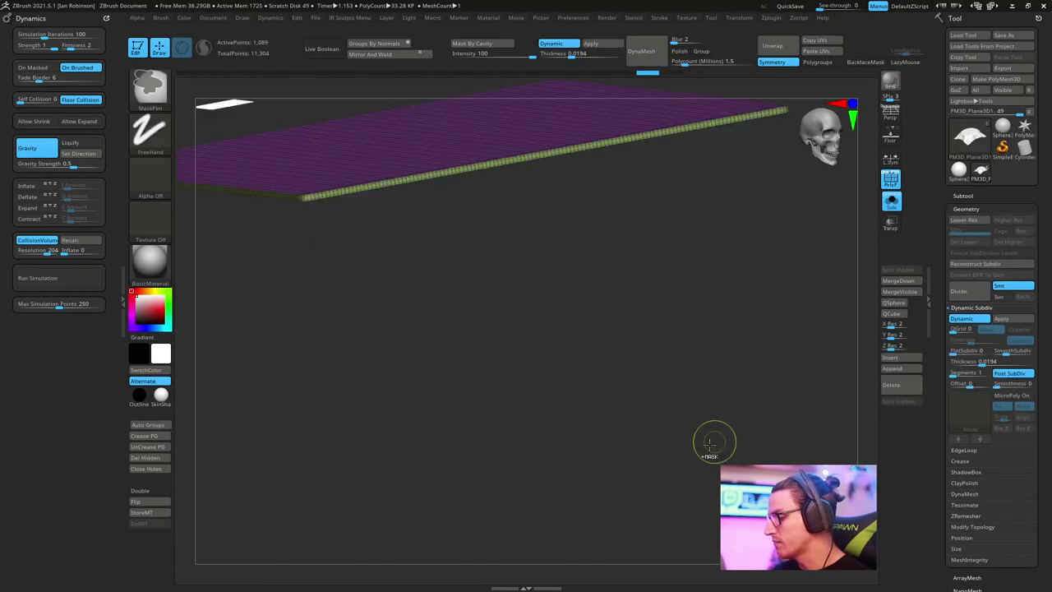
alt+drag(713, 419, 727, 467)
click(1005, 321)
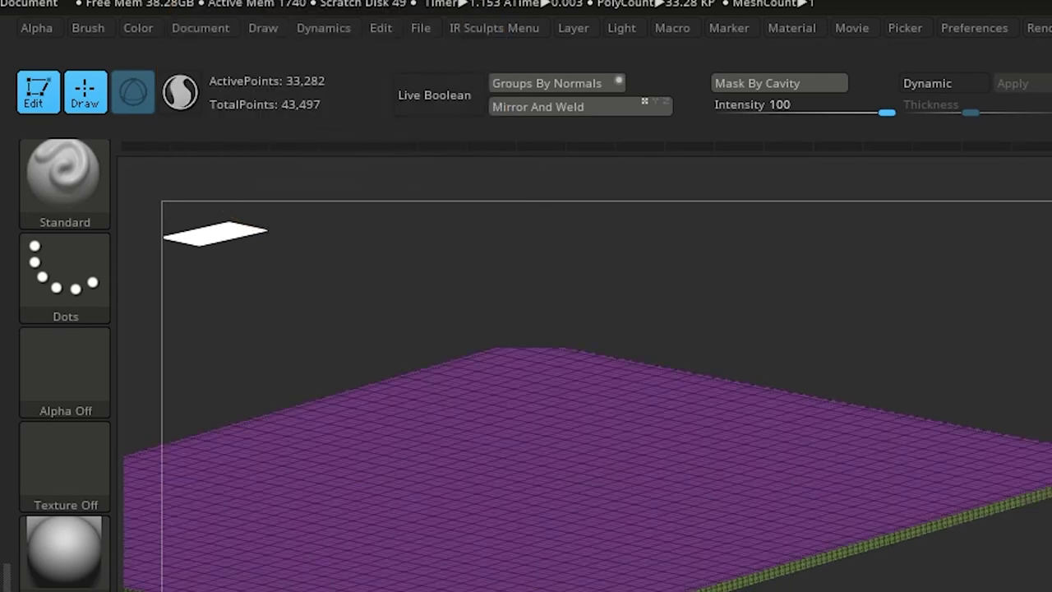
mouse_move(978, 538)
mouse_down()
mouse_move(896, 564)
mouse_move(1036, 582)
mouse_up()
Step: Show the cylinder again, recalculate the collision volume and run the cloth simulation on the converted thick plane
key(shift)
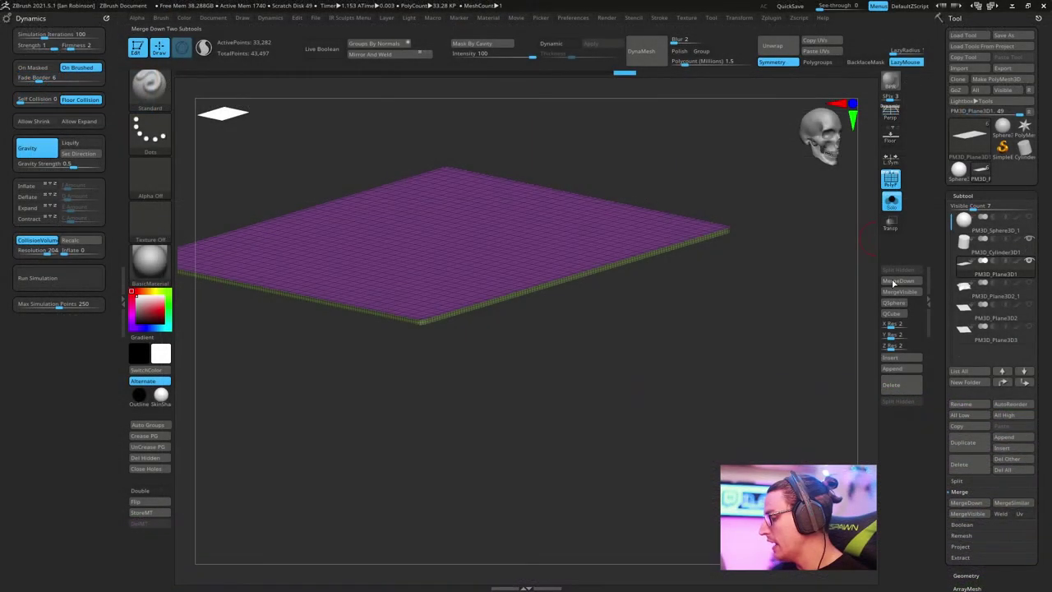
click(891, 203)
alt+drag(784, 290, 784, 365)
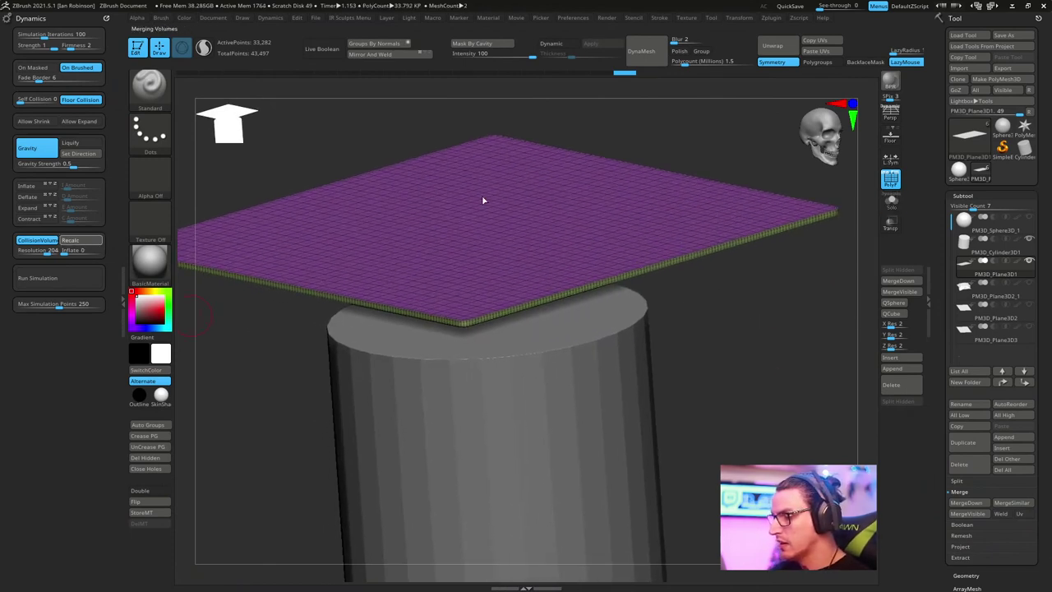
click(61, 280)
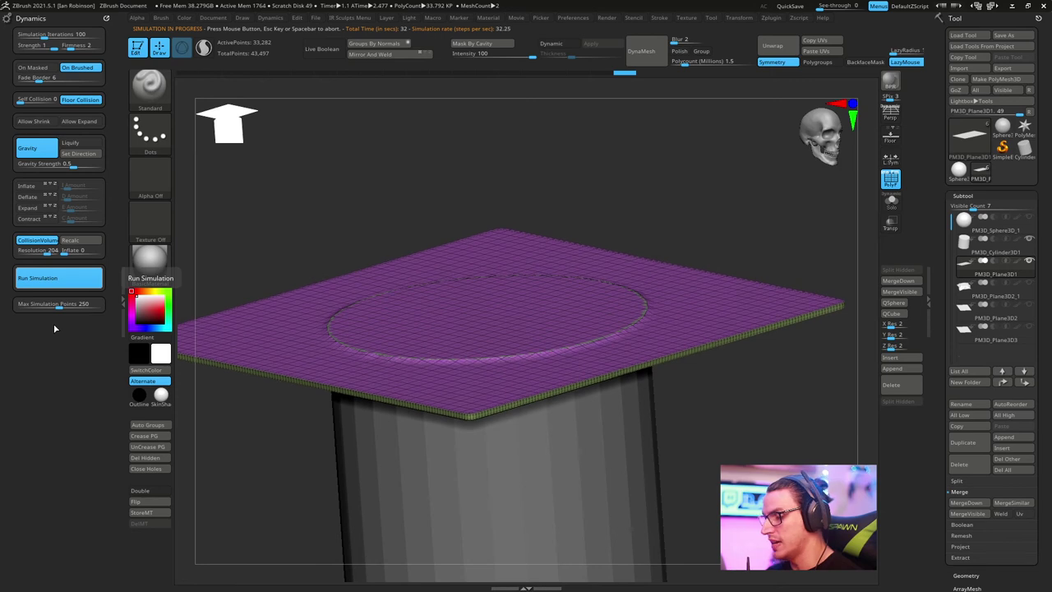
Step: Activate dynamic subdivision on PM3D_Plane3D2 and frame the plane together with the sphere below it
key(d)
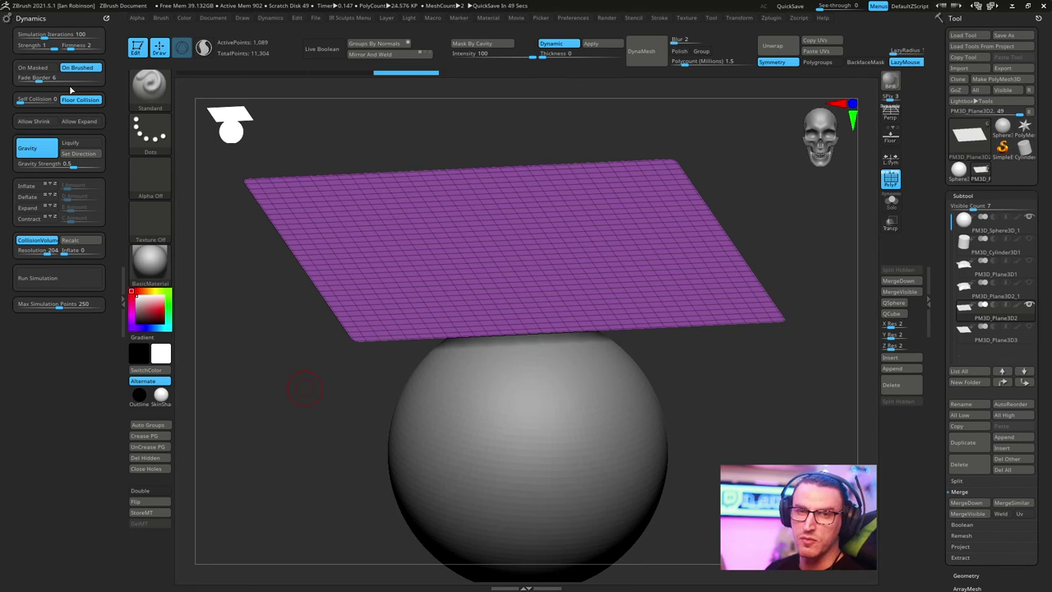
alt+drag(706, 408, 702, 369)
alt+drag(701, 369, 683, 376)
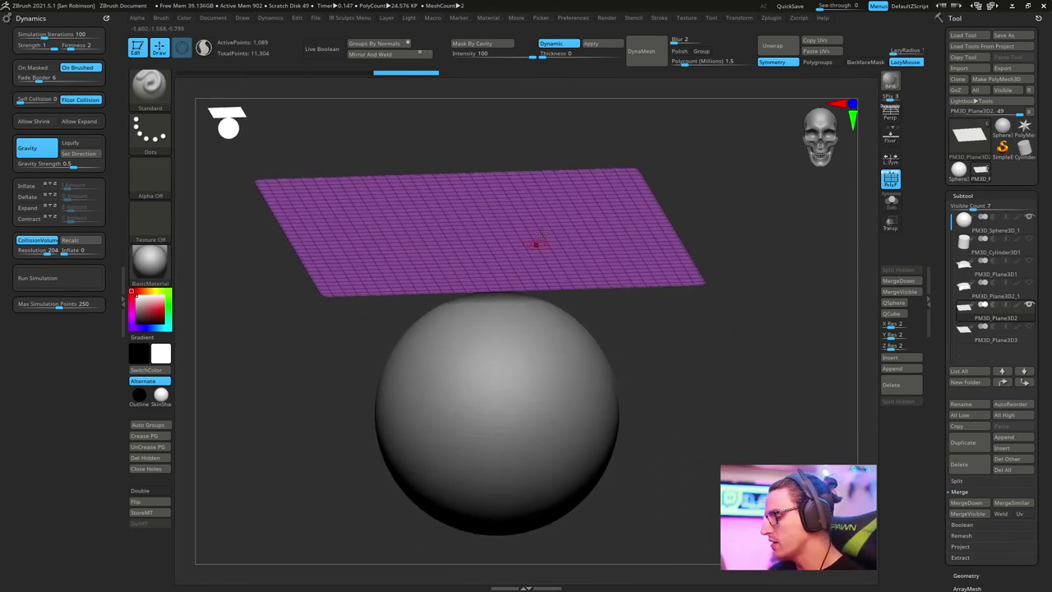
alt+drag(686, 326, 710, 341)
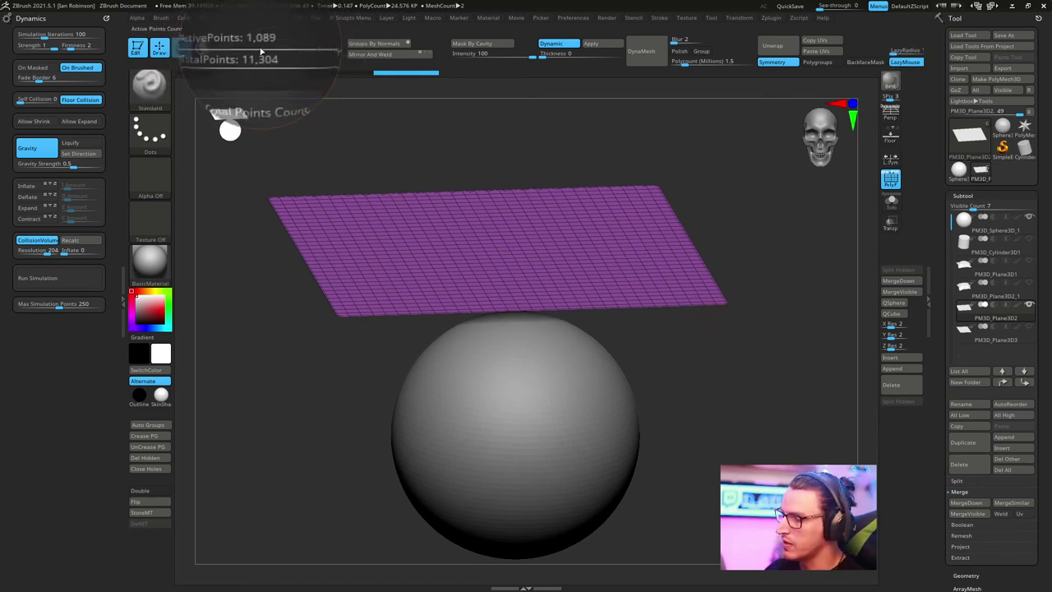
key(shift)
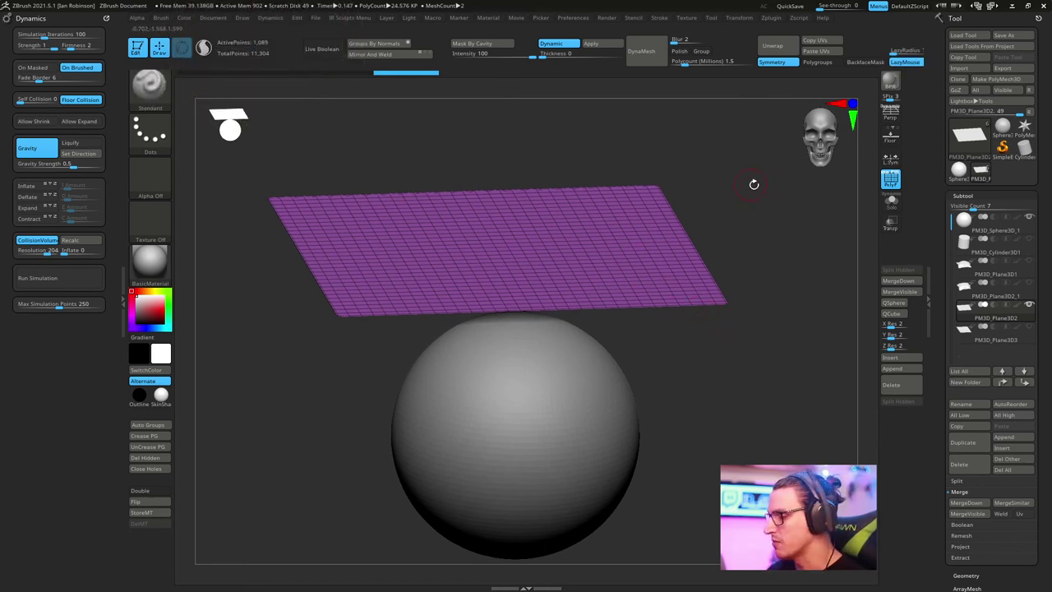
alt+drag(753, 183, 757, 193)
drag(587, 146, 585, 141)
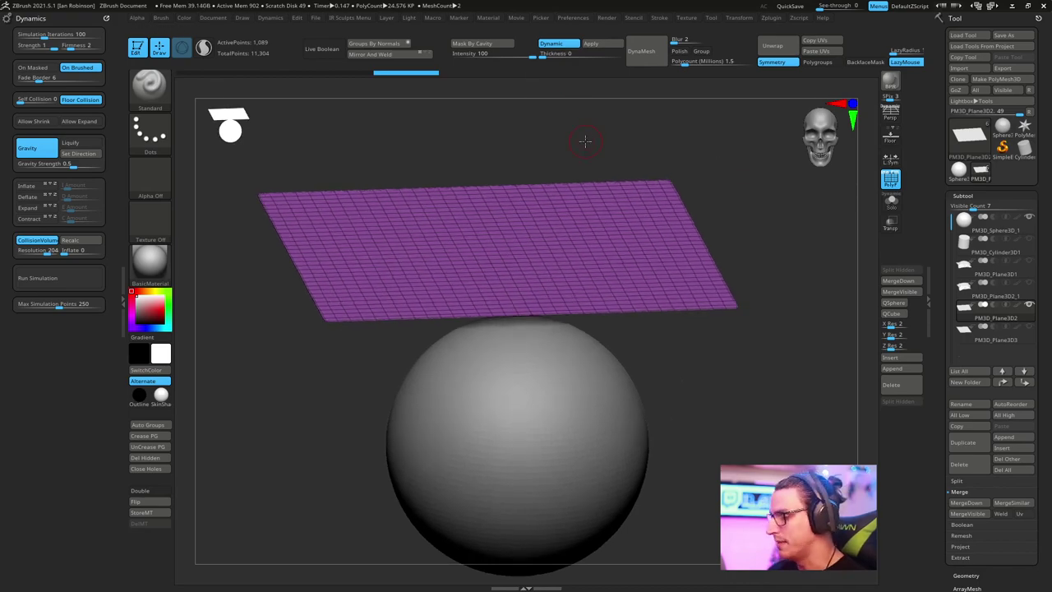
Step: Choose the TransposeCloth brush, recalculate the collision volume and move the plane straight down over the sphere
click(160, 92)
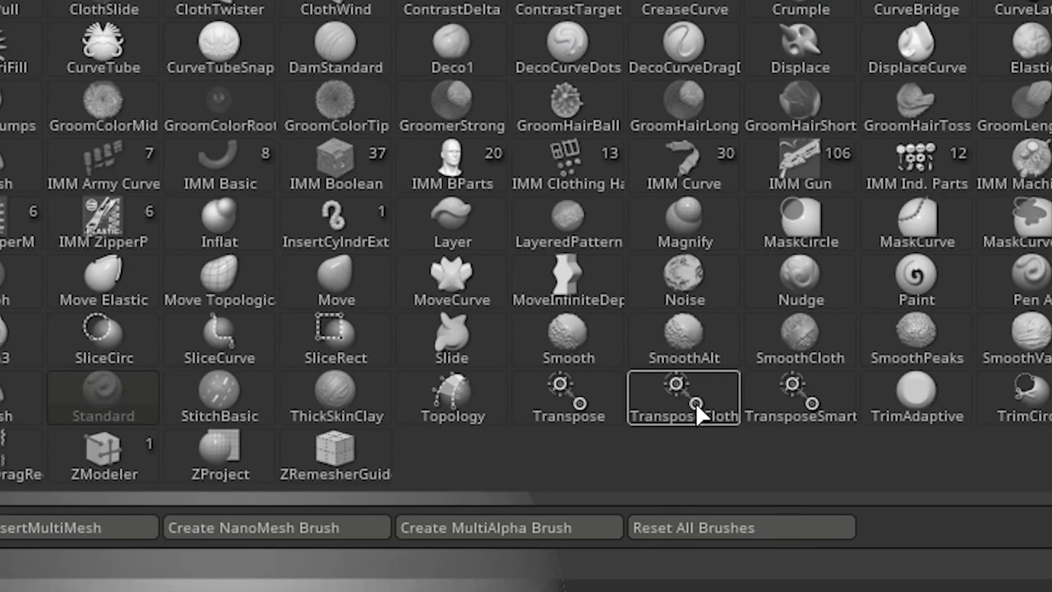
click(696, 404)
alt+drag(734, 446, 747, 527)
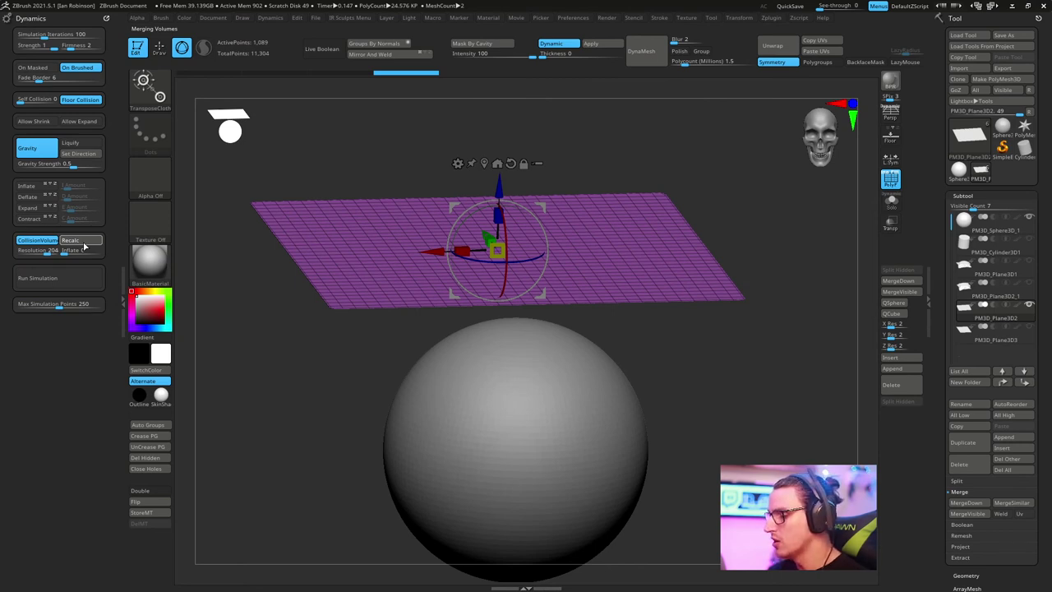
drag(498, 189, 498, 400)
alt+drag(690, 283, 649, 170)
drag(649, 170, 685, 211)
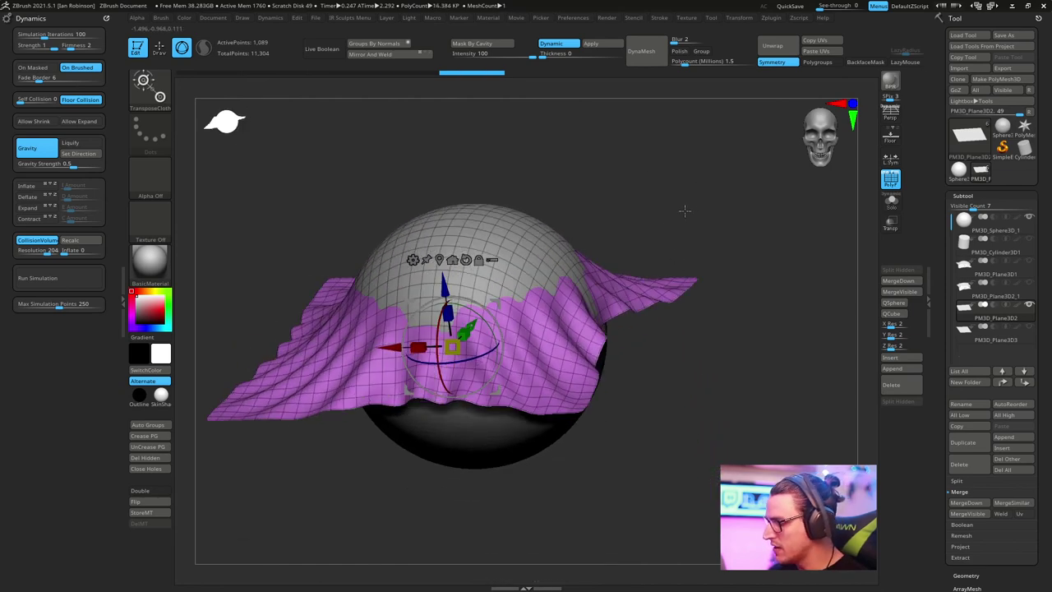
Step: Try to pull and rotate the draped cloth around the sphere with the TransposeCloth gizmo
drag(394, 356, 524, 360)
drag(620, 308, 541, 384)
alt+drag(735, 284, 686, 240)
drag(742, 252, 712, 235)
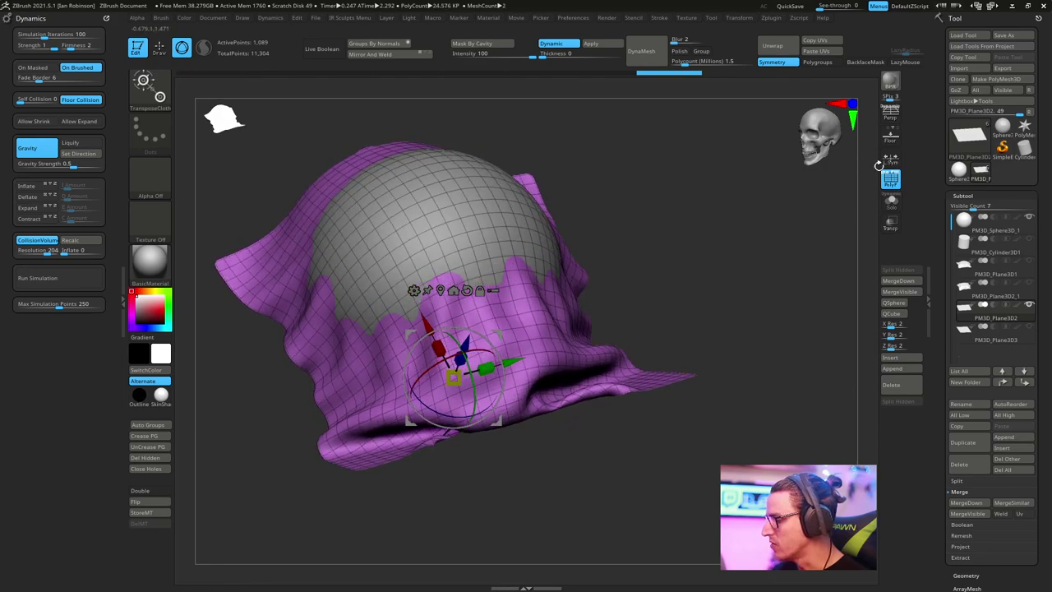
Step: Undo the last cloth moves over the sphere and turn off Floor Collision for the dynamics
click(890, 136)
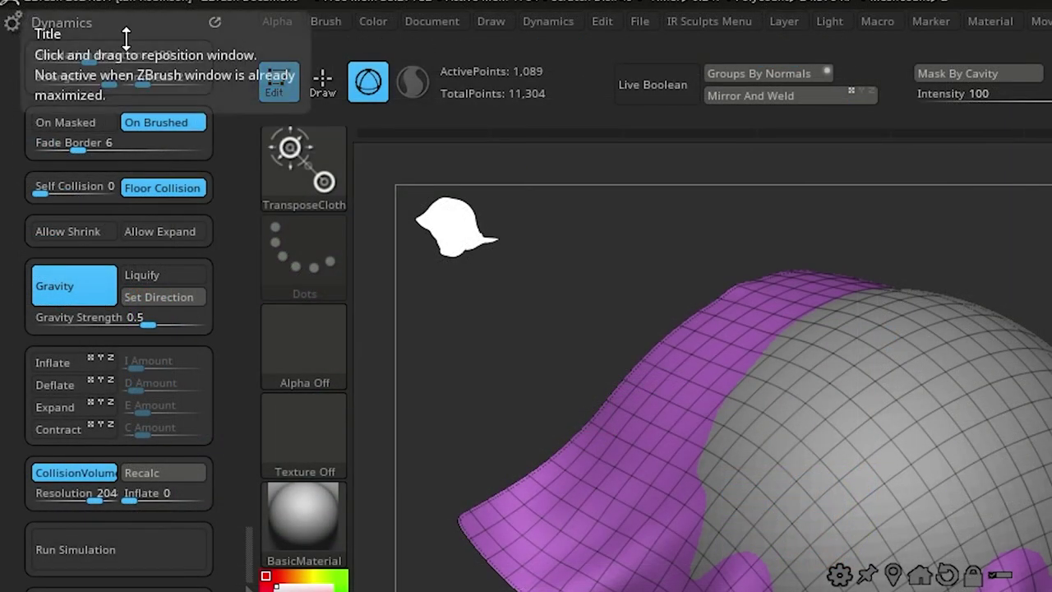
key(ctrl+z)
key(ctrl+z)
click(163, 186)
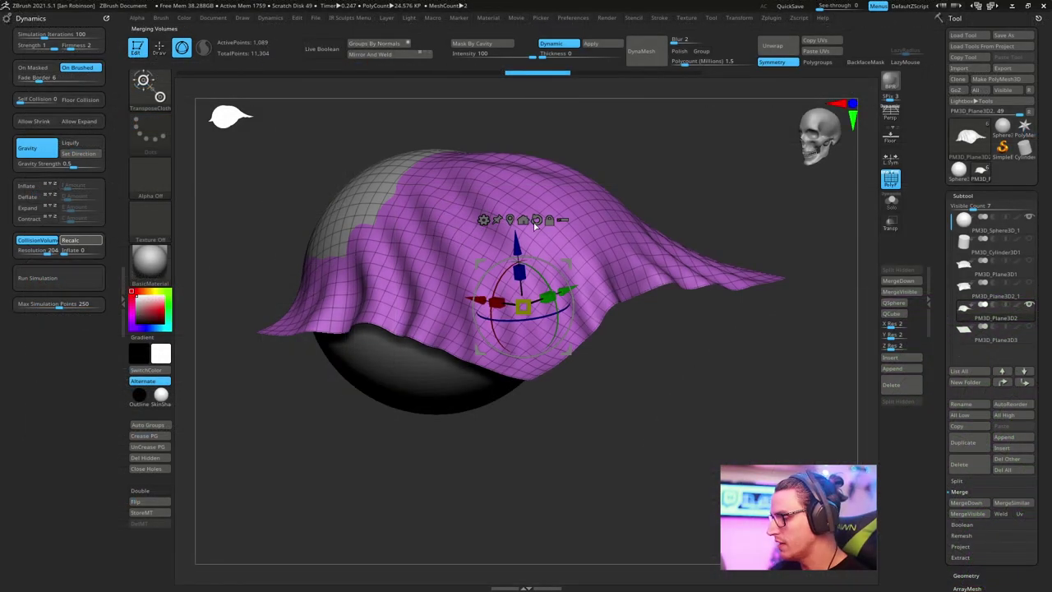
Step: Show the floor grid and pull the cloth sideways and down around the sphere with the TransposeCloth gizmo
key(shift+p)
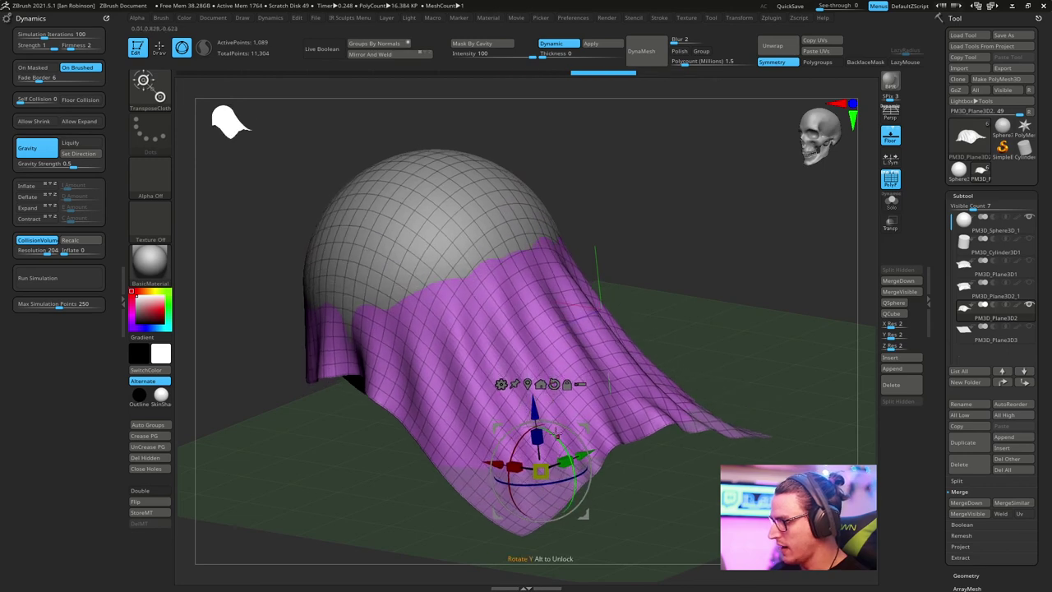
drag(495, 464, 390, 446)
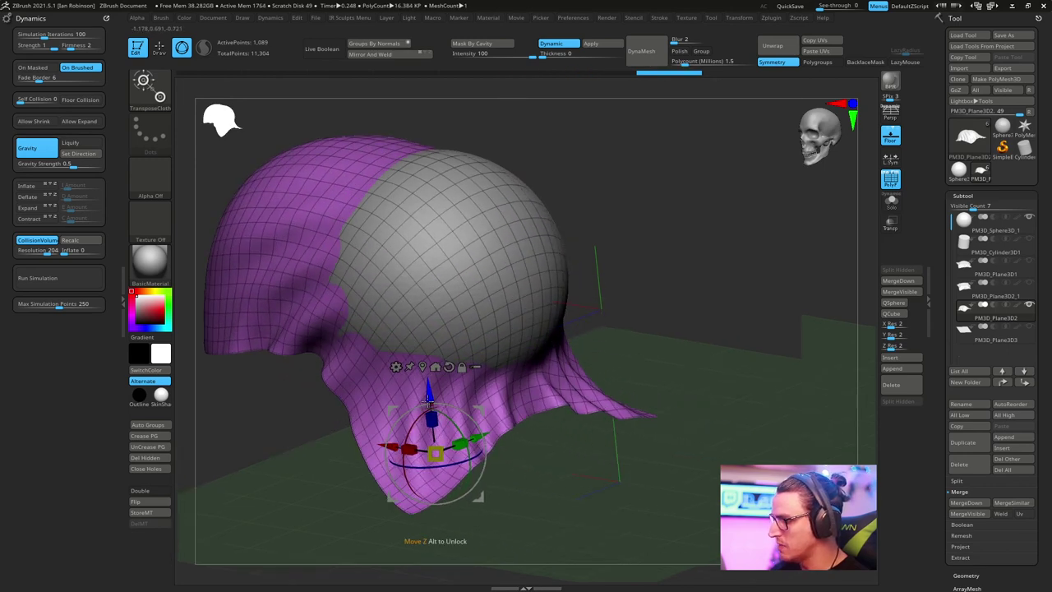
drag(658, 267, 825, 187)
drag(484, 409, 403, 561)
alt+drag(703, 370, 710, 300)
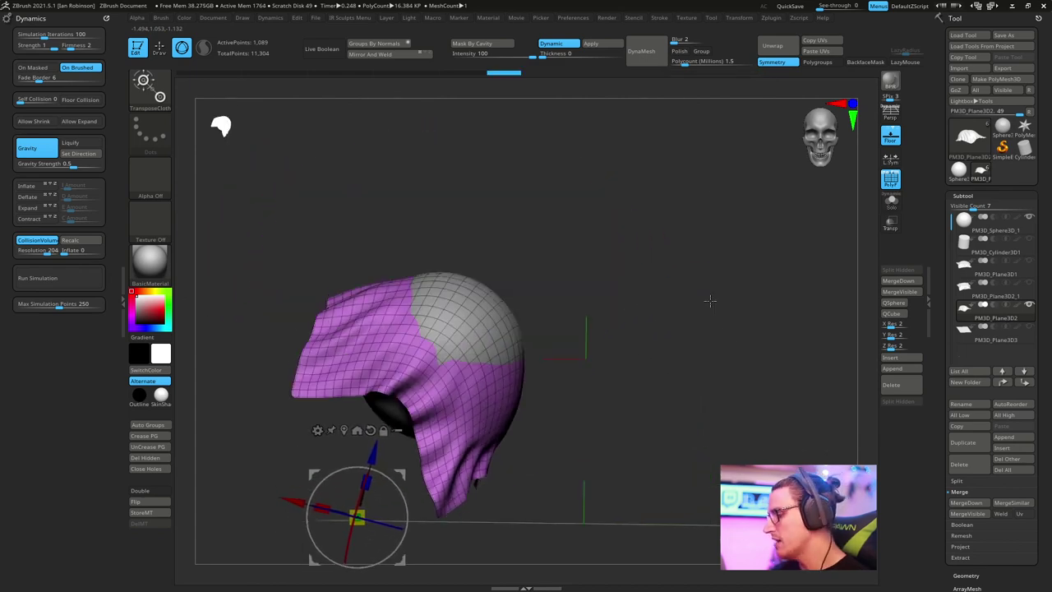
Step: Return to Draw mode and hide the sphere to inspect the shaped cloth on its own
key(q)
mouse_move(735, 256)
mouse_down()
mouse_move(698, 298)
mouse_move(786, 264)
mouse_up()
click(1028, 217)
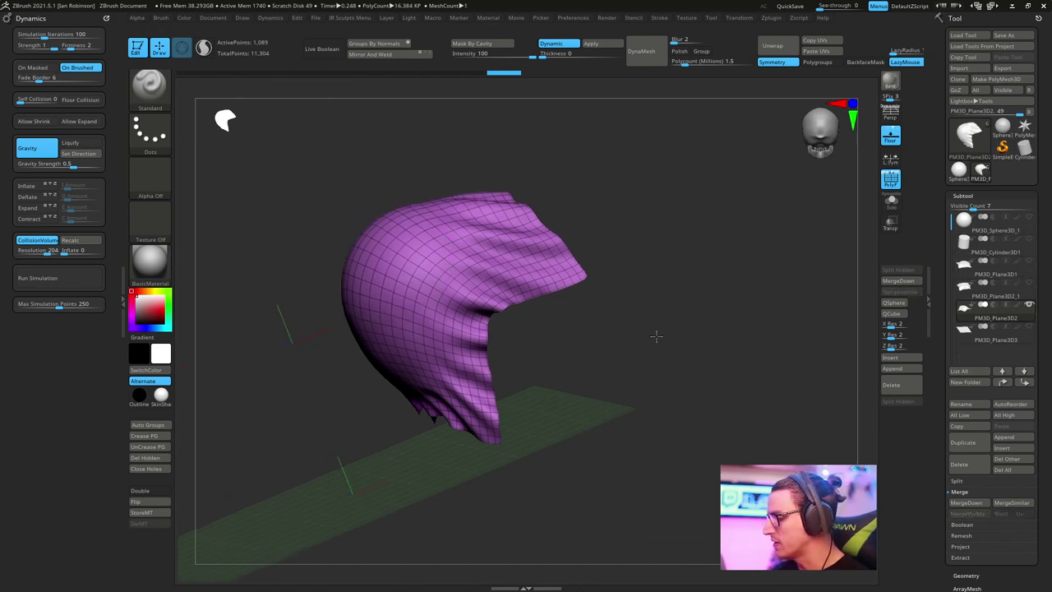
drag(655, 335, 748, 347)
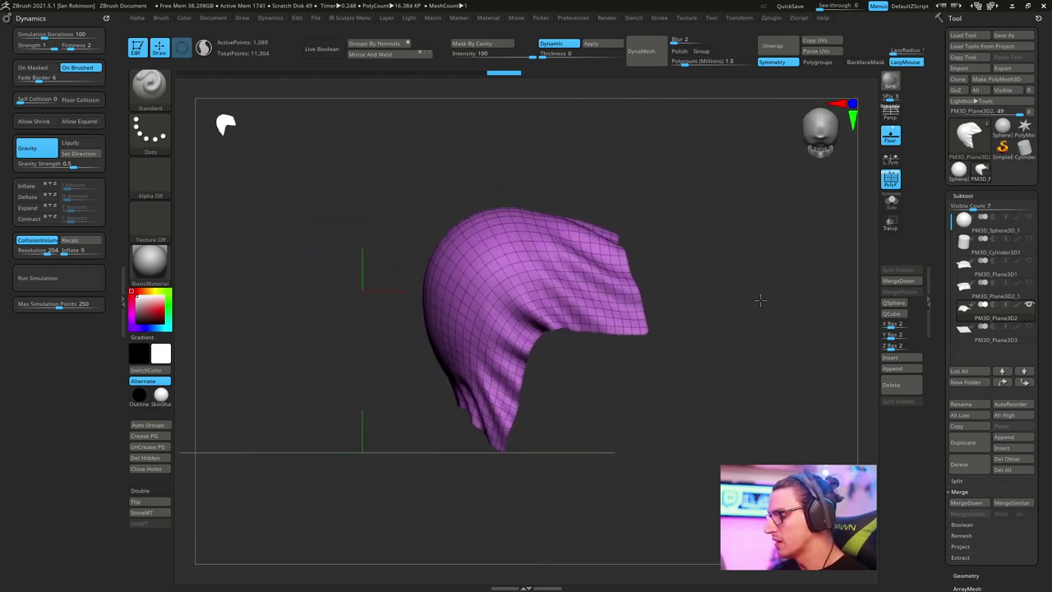